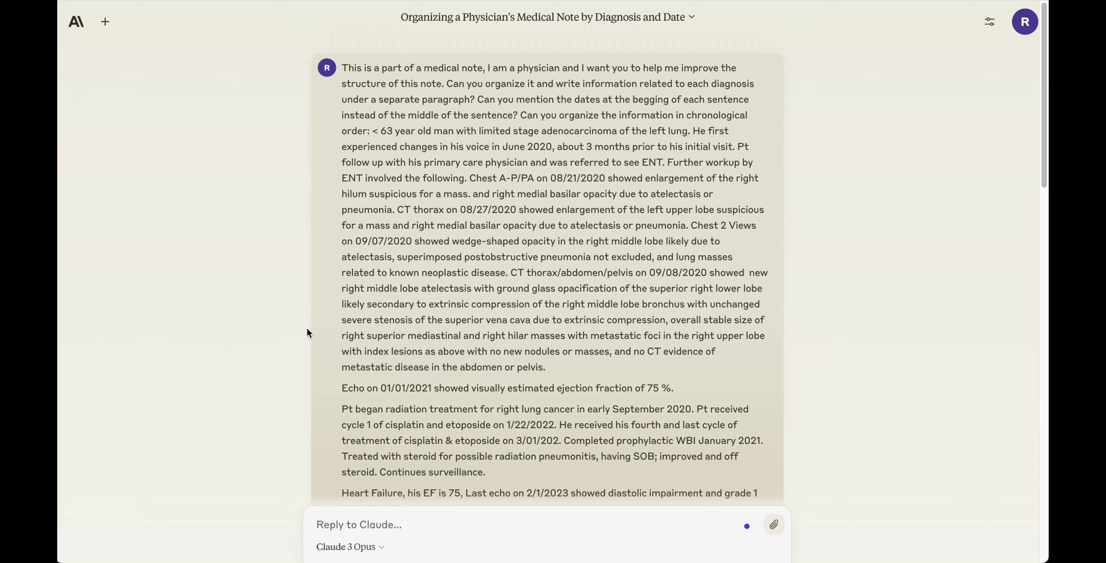
pyautogui.moveTo(380, 131); pyautogui.dragTo(478, 320)
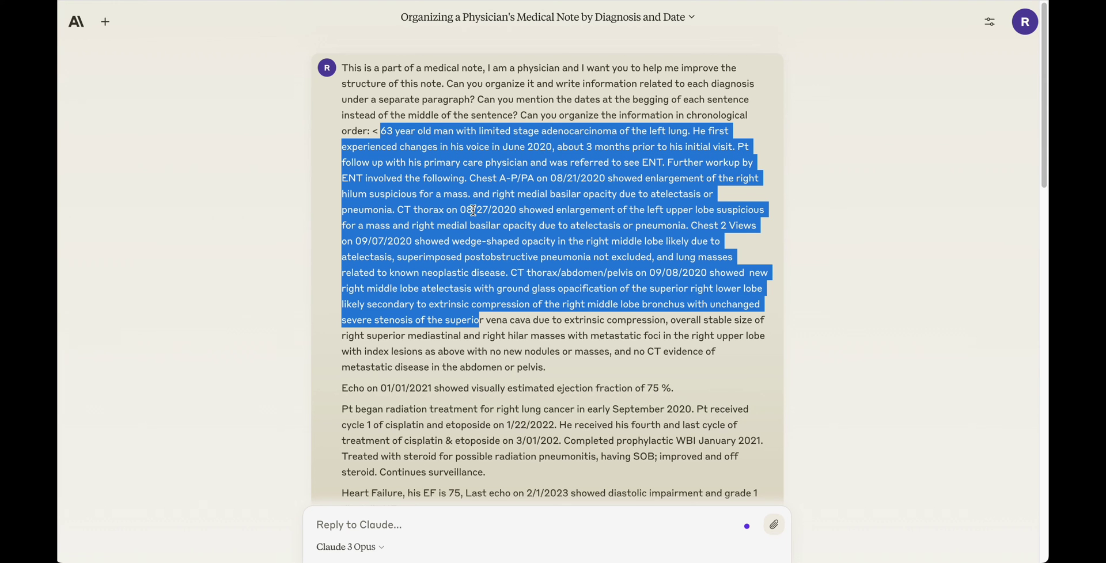
pyautogui.scroll(-1, 471, 192)
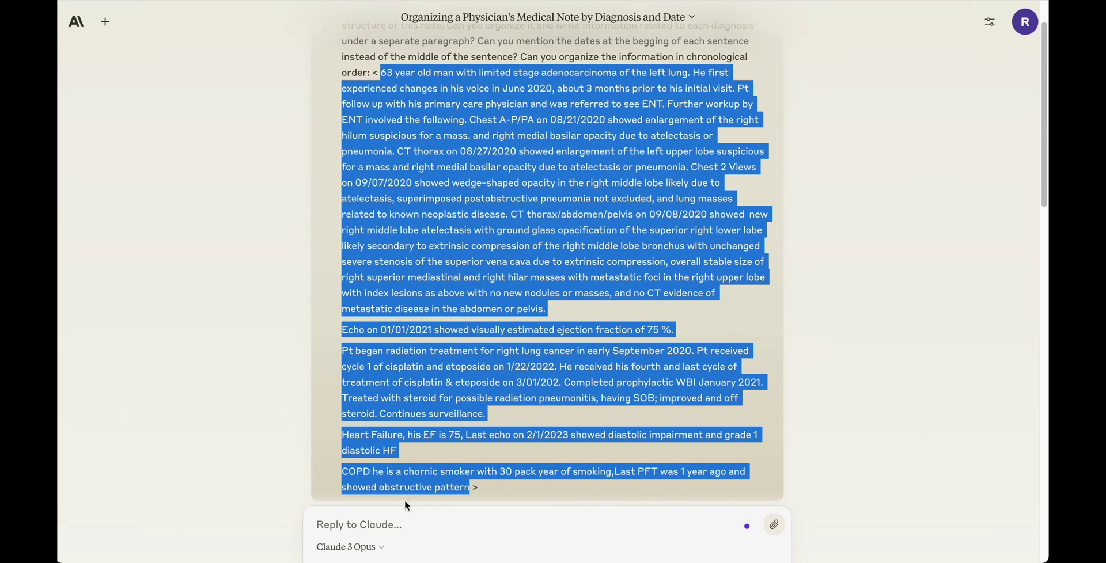
pyautogui.scroll(1, 424, 372)
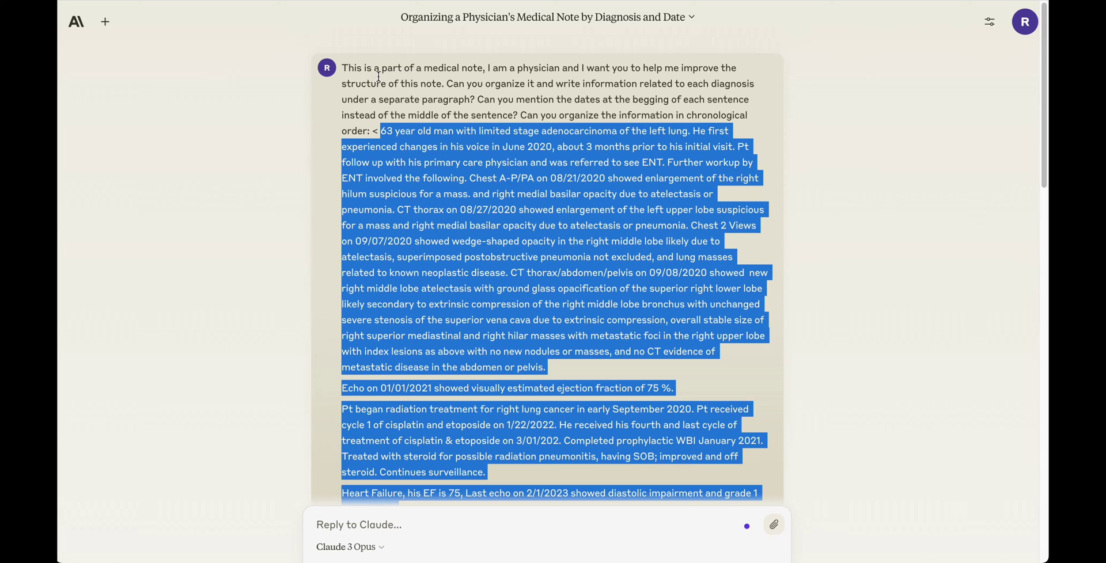
pyautogui.moveTo(414, 68); pyautogui.dragTo(611, 70)
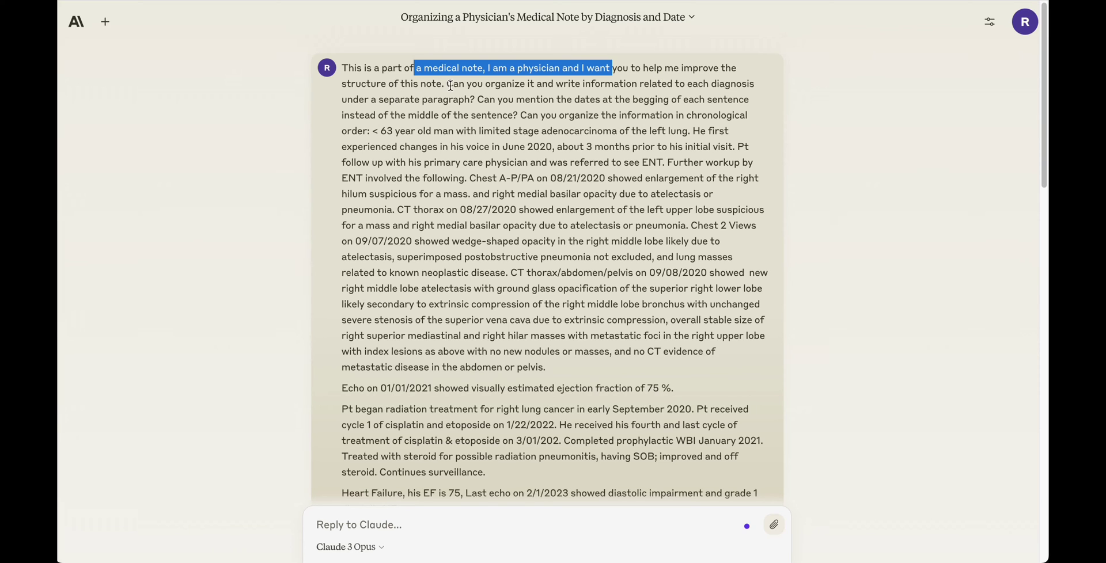
pyautogui.moveTo(459, 85); pyautogui.dragTo(369, 131)
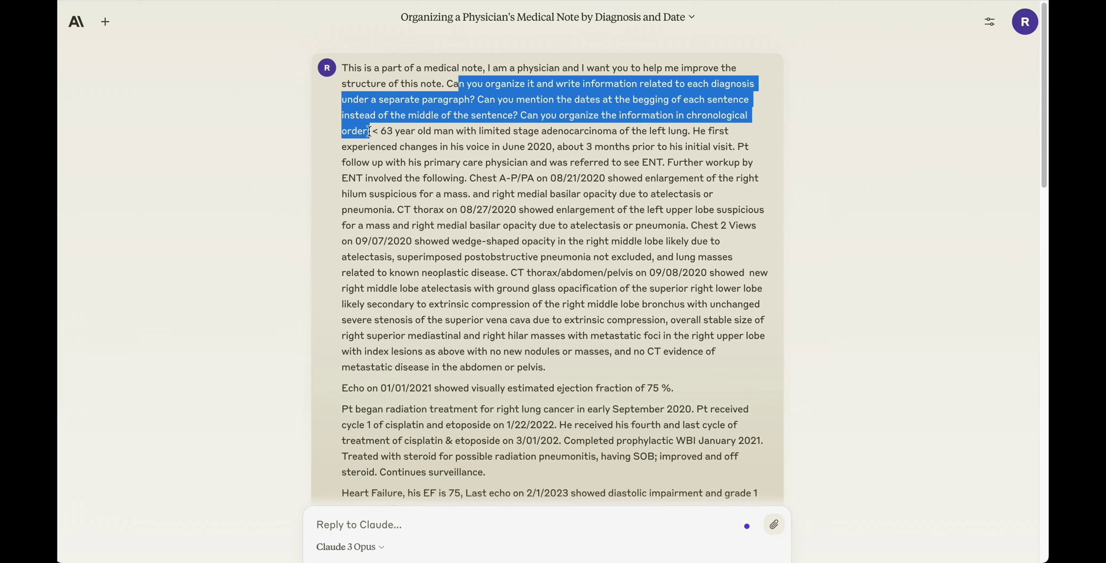
pyautogui.scroll(-1, 372, 128)
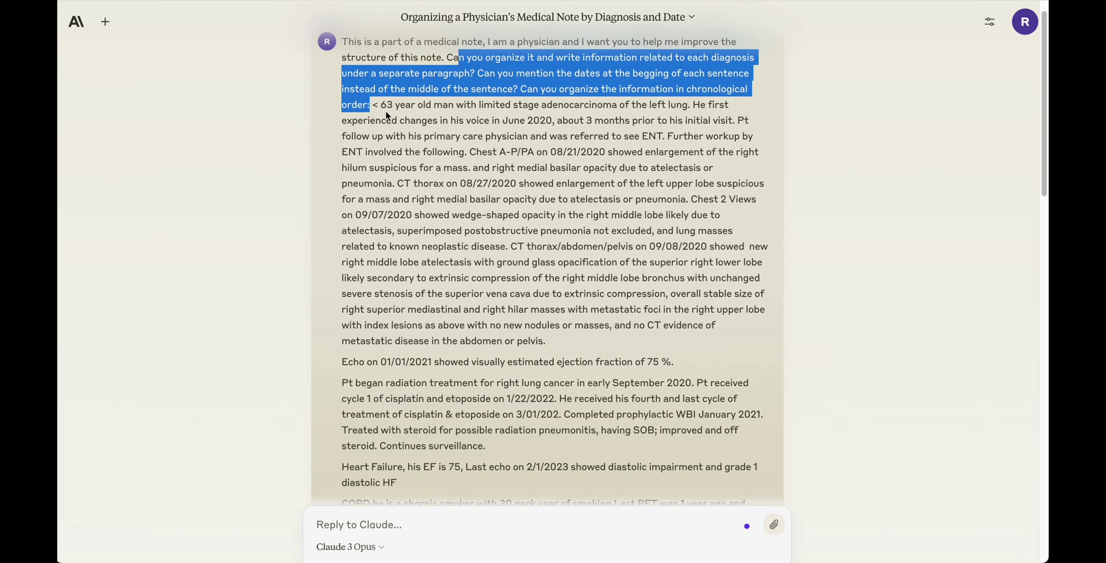
pyautogui.click(383, 106)
pyautogui.moveTo(382, 105); pyautogui.dragTo(366, 430)
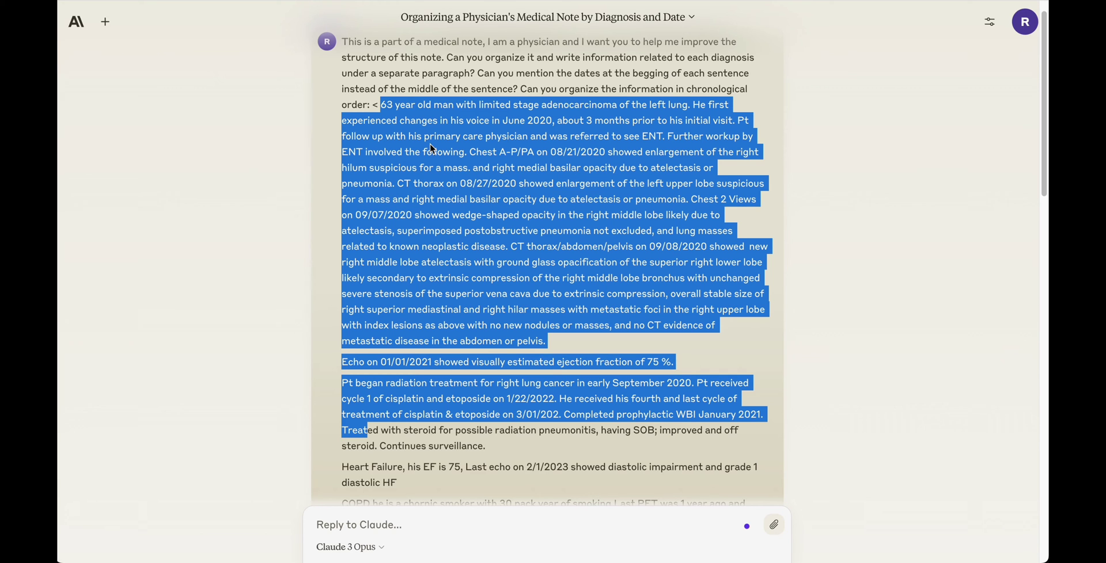
pyautogui.scroll(-2, 387, 227)
pyautogui.scroll(2, 386, 226)
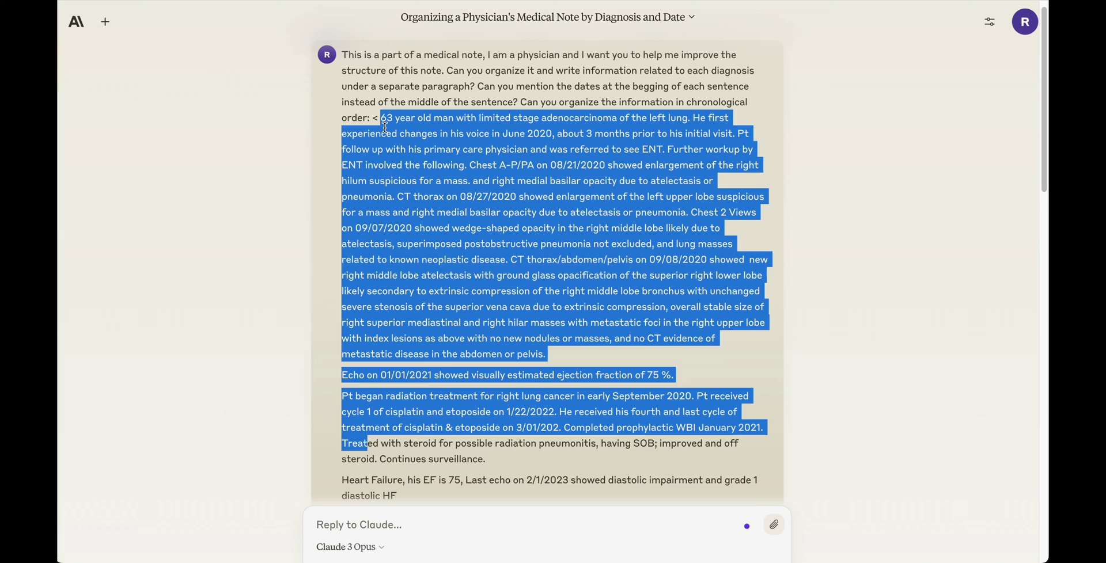
pyautogui.moveTo(379, 118); pyautogui.dragTo(372, 118)
pyautogui.scroll(-2, 385, 139)
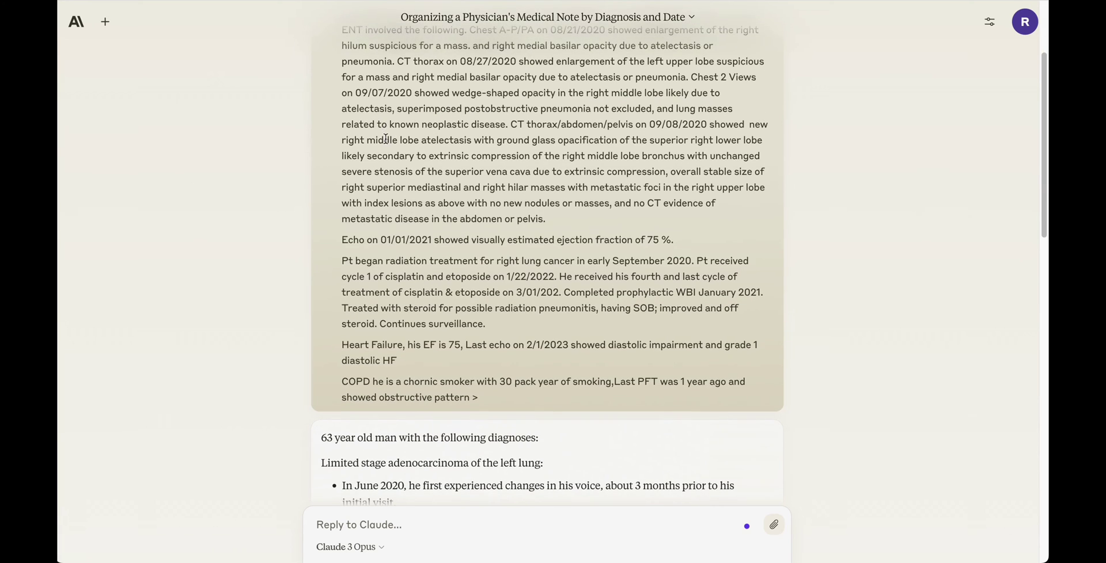
pyautogui.moveTo(478, 401); pyautogui.dragTo(472, 401)
pyautogui.scroll(3, 470, 343)
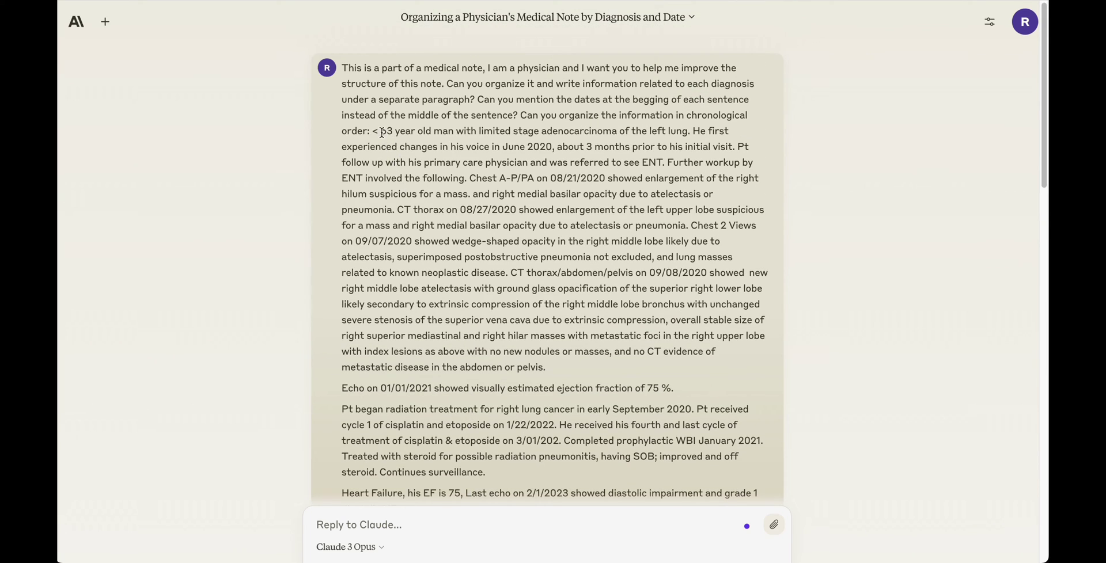
pyautogui.moveTo(381, 132); pyautogui.dragTo(420, 274)
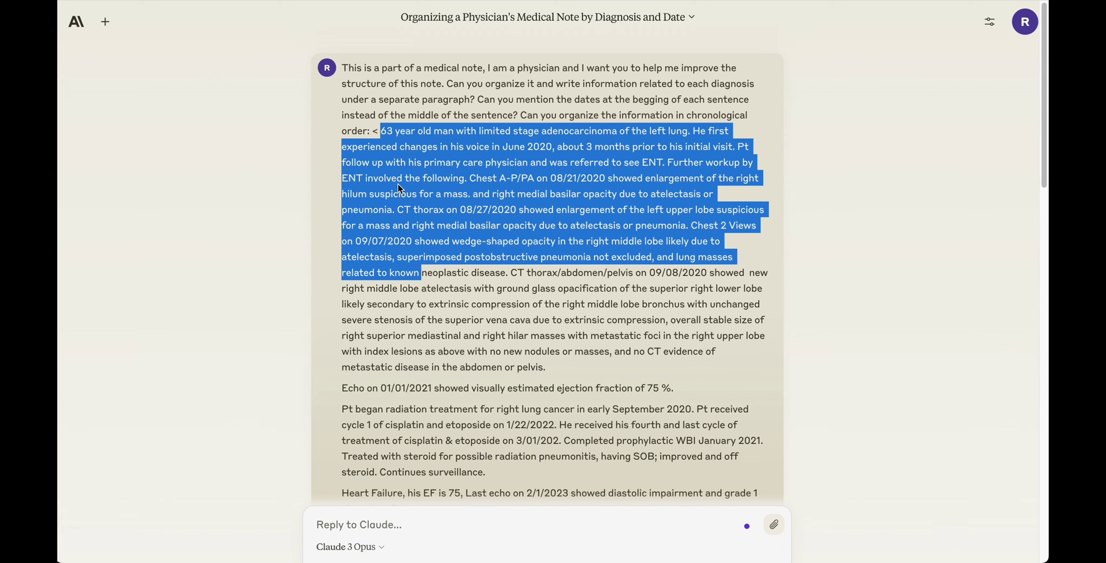
# - Scroll through the note reorganized by diagnosis and highlight the 'June 2020' date on its bullet
pyautogui.scroll(-7, 395, 202)
pyautogui.scroll(-1, 398, 184)
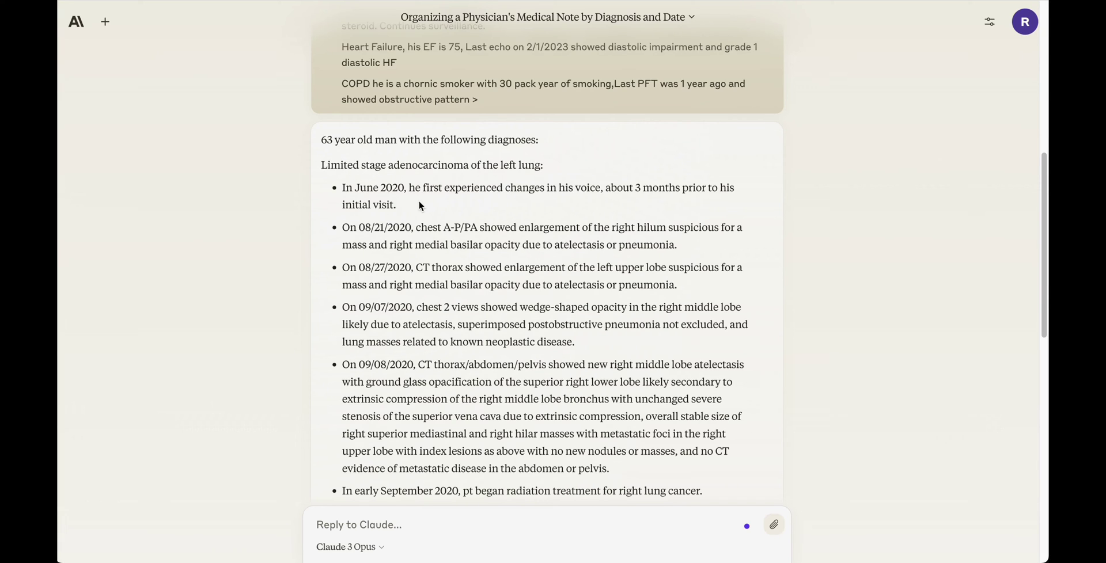
pyautogui.scroll(-5, 452, 221)
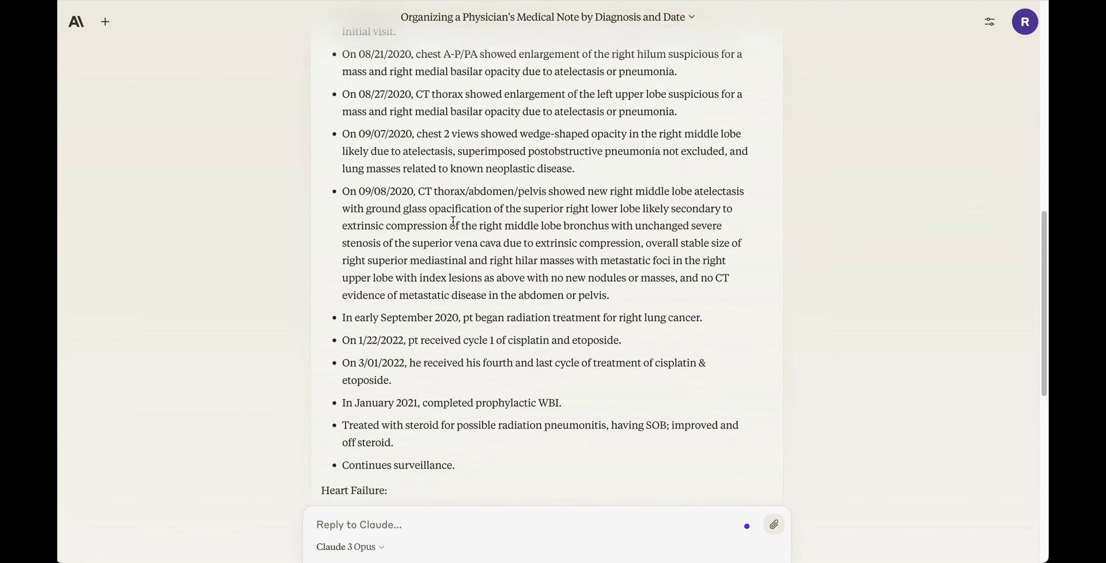
pyautogui.scroll(-2, 453, 222)
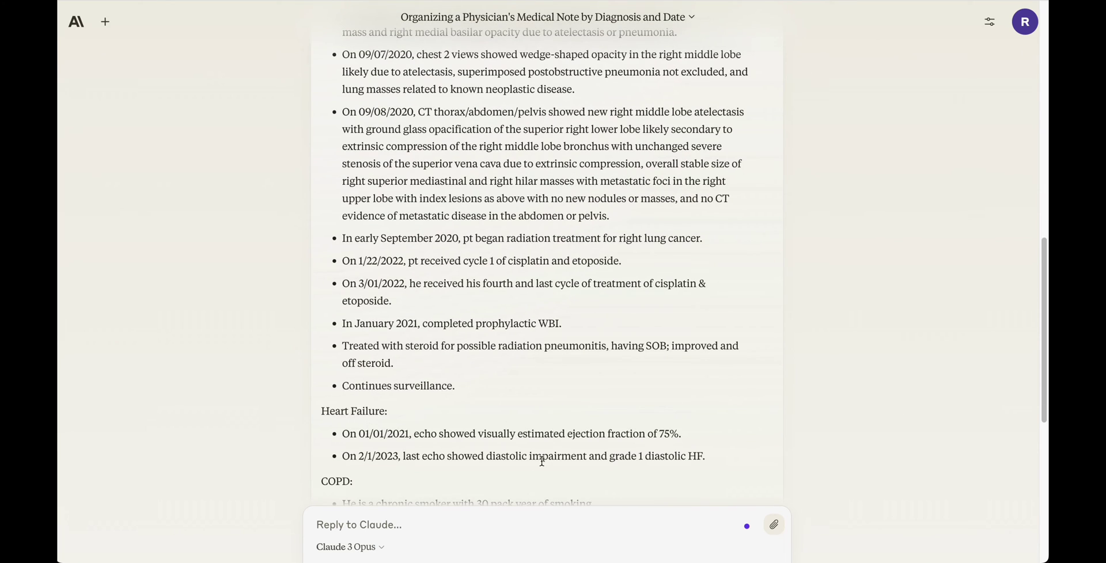
pyautogui.scroll(-2, 521, 361)
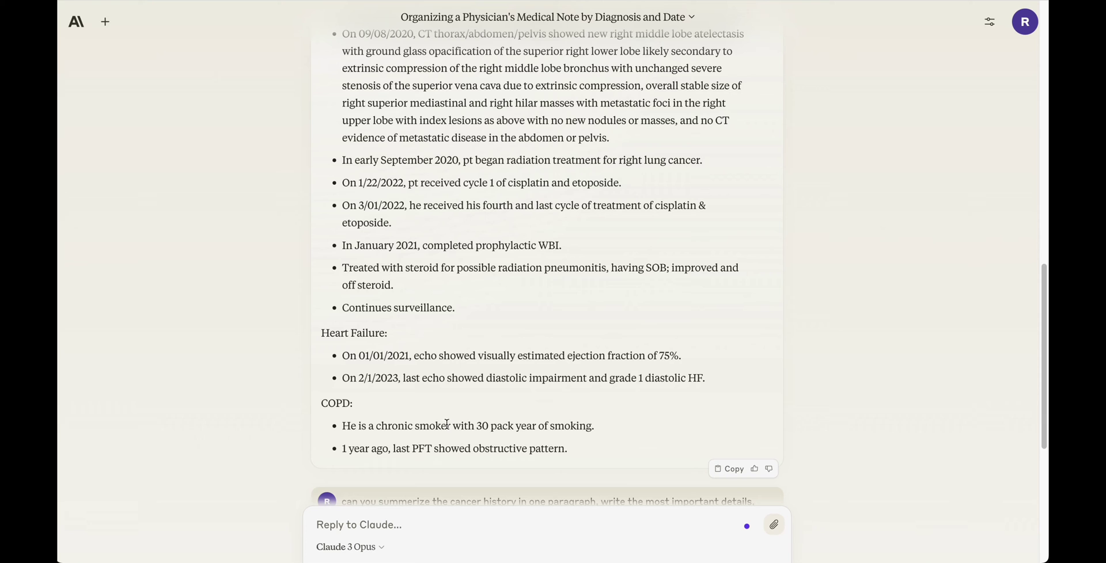
pyautogui.scroll(7, 454, 441)
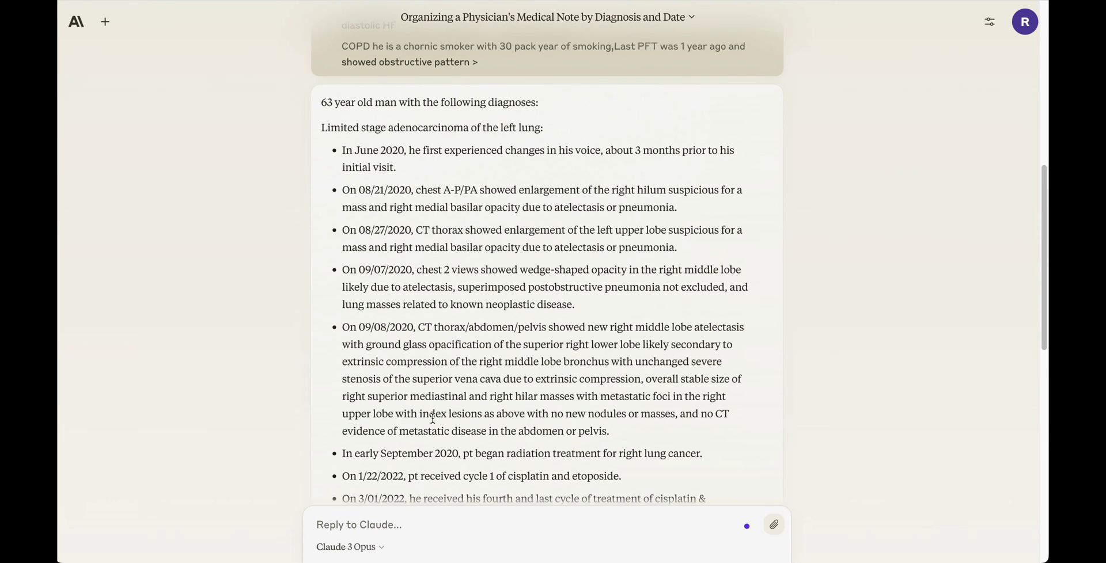
pyautogui.moveTo(353, 151); pyautogui.dragTo(409, 151)
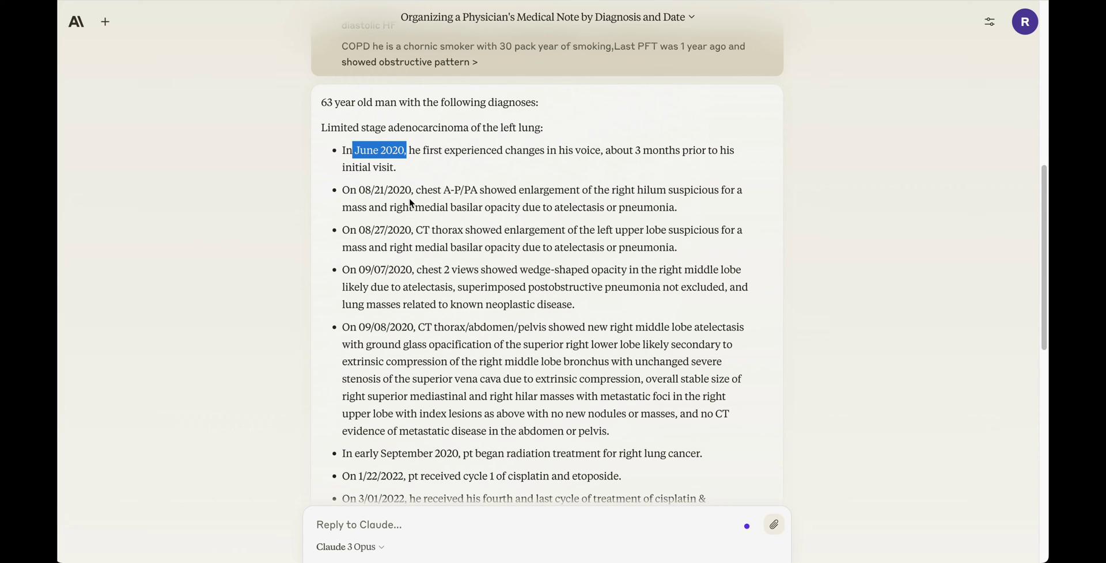
# - Clear the highlight and scroll down to the bulleted left-lung adenocarcinoma history summary
pyautogui.scroll(8, 410, 200)
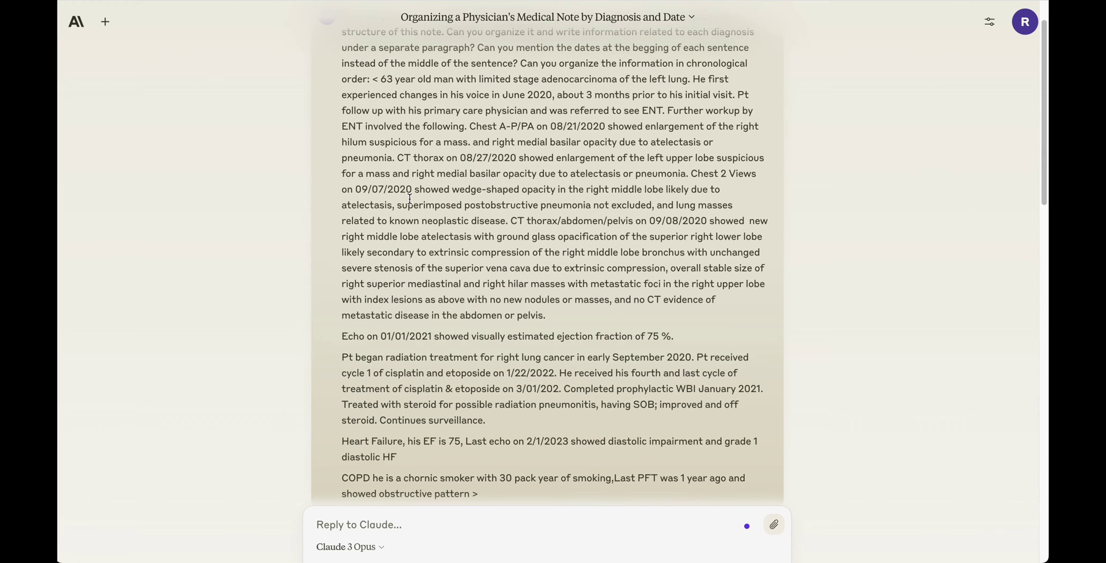
pyautogui.scroll(-8, 410, 198)
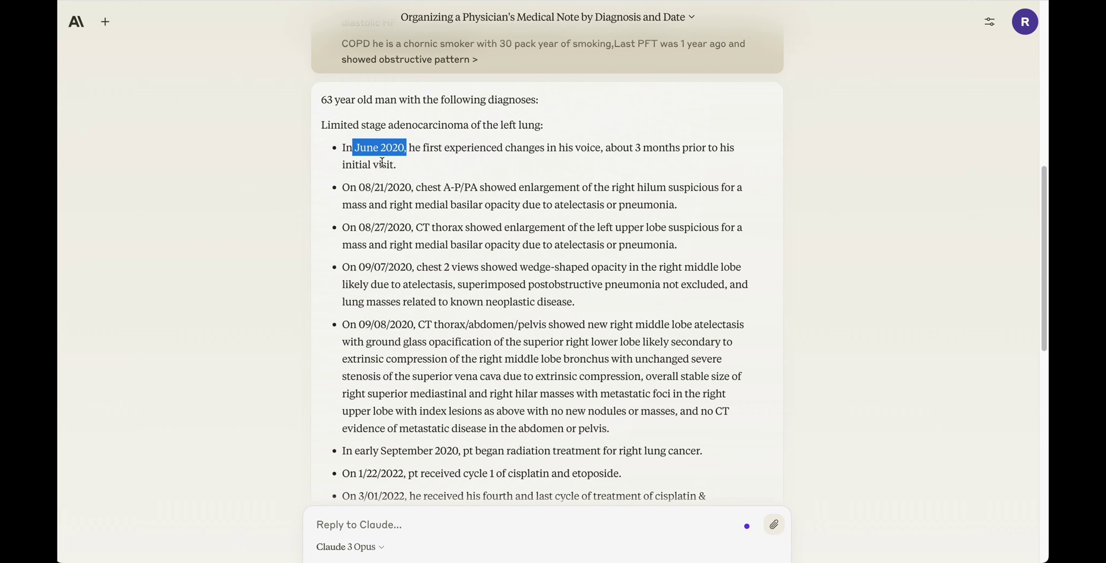
pyautogui.scroll(-2, 382, 163)
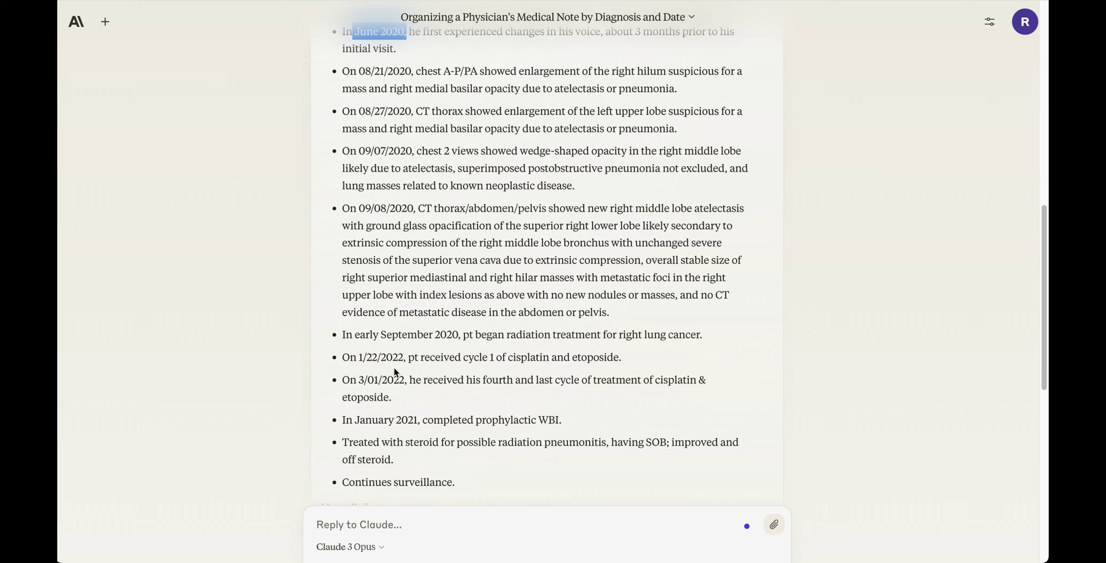
pyautogui.scroll(1, 395, 373)
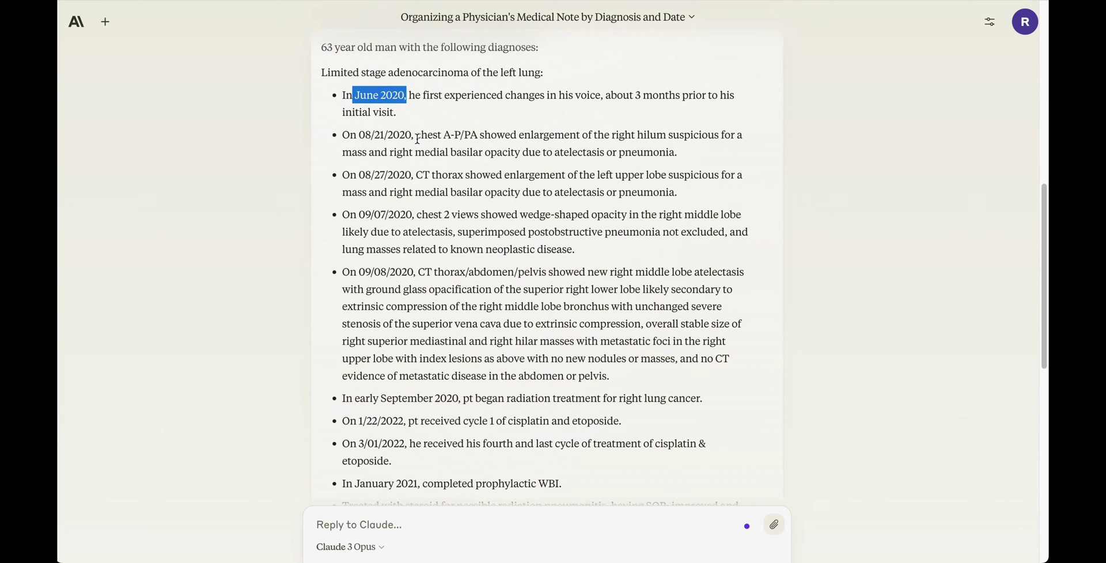
pyautogui.scroll(-1, 413, 178)
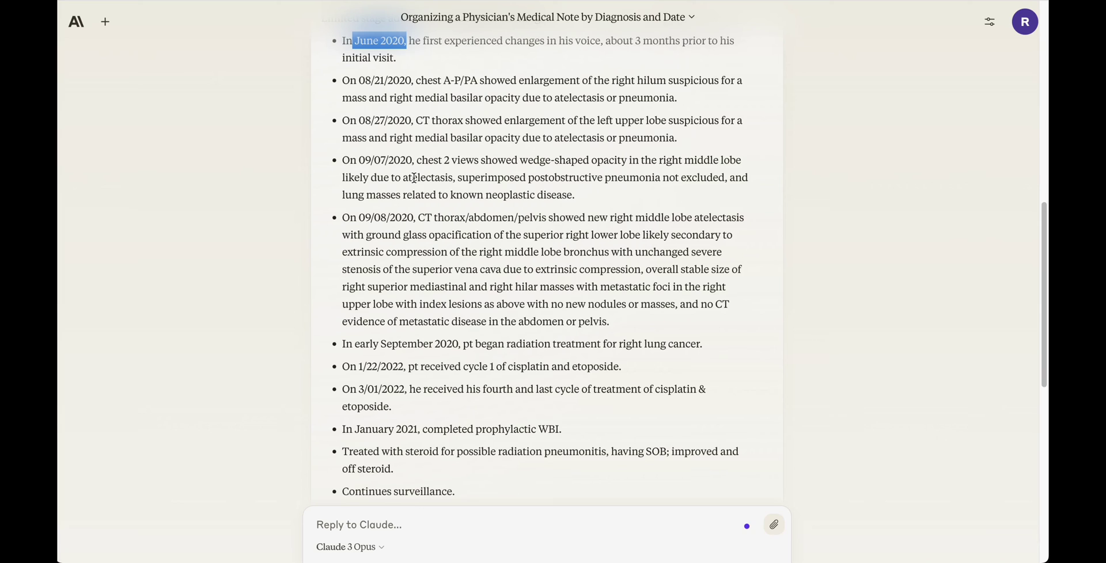
pyautogui.click(367, 440)
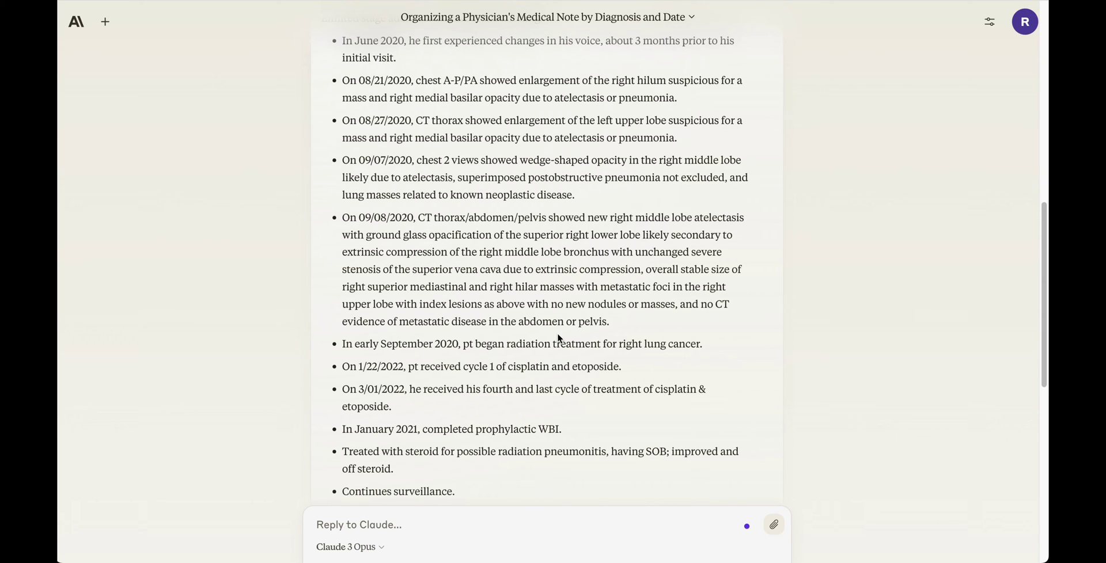
pyautogui.scroll(-7, 557, 338)
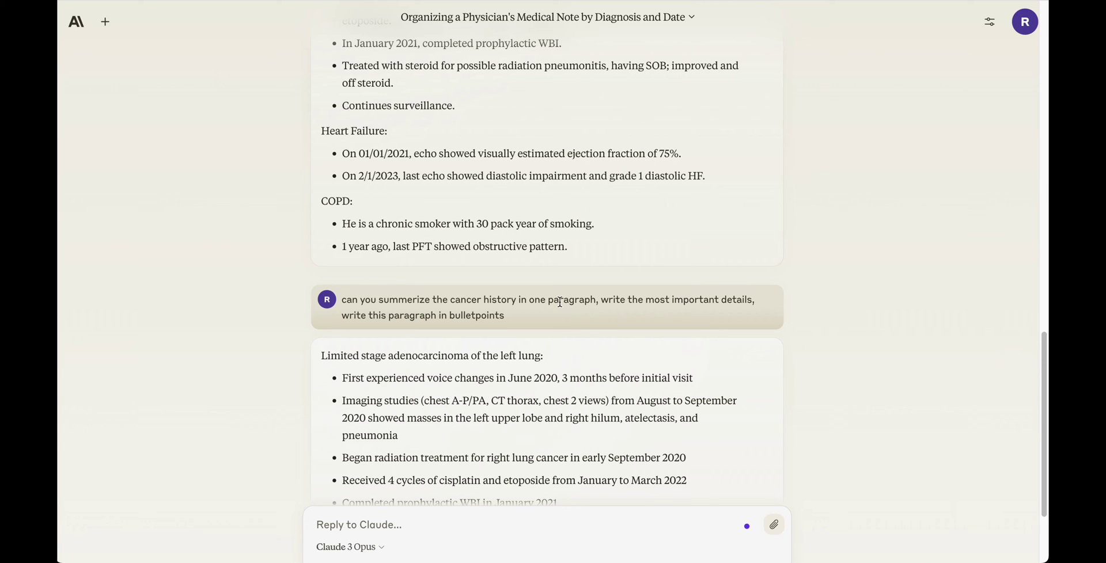
# - Highlight the cancer summary's first bullet and its imaging findings bullet
pyautogui.scroll(-2, 559, 302)
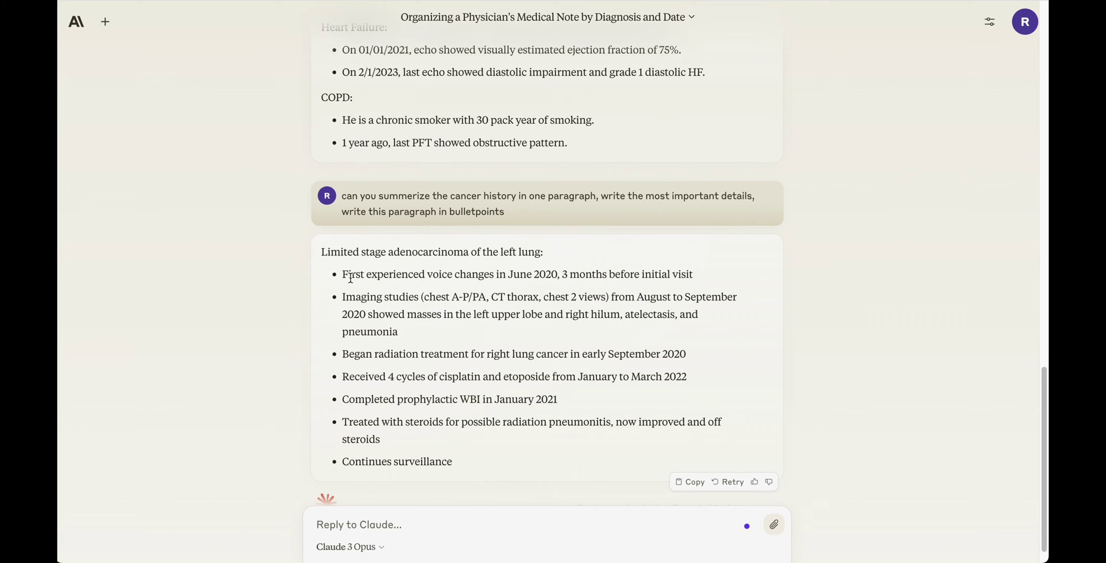
pyautogui.moveTo(351, 274); pyautogui.dragTo(637, 287)
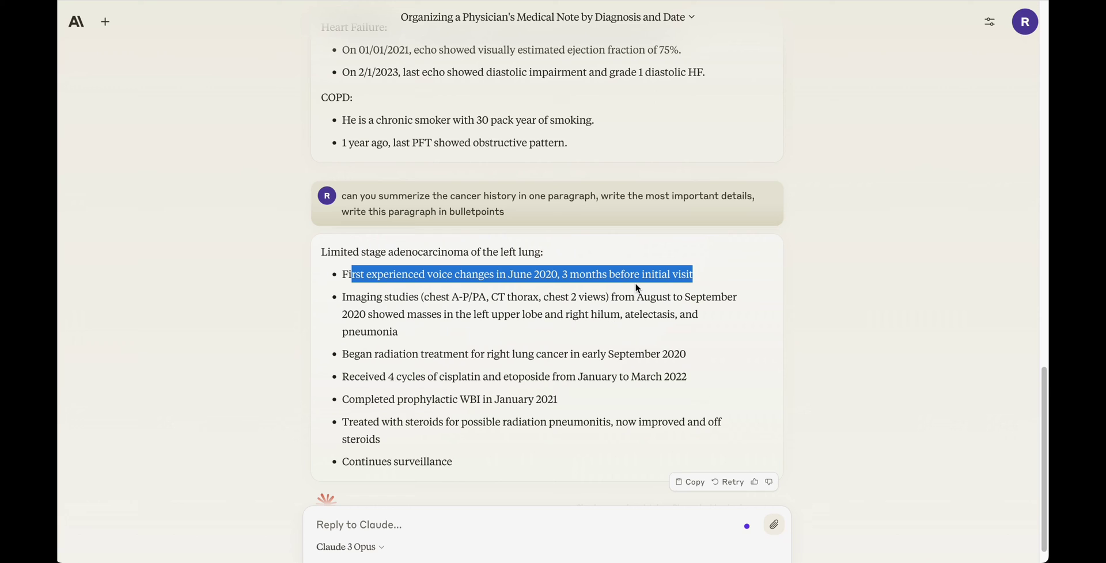
pyautogui.moveTo(348, 314); pyautogui.dragTo(406, 339)
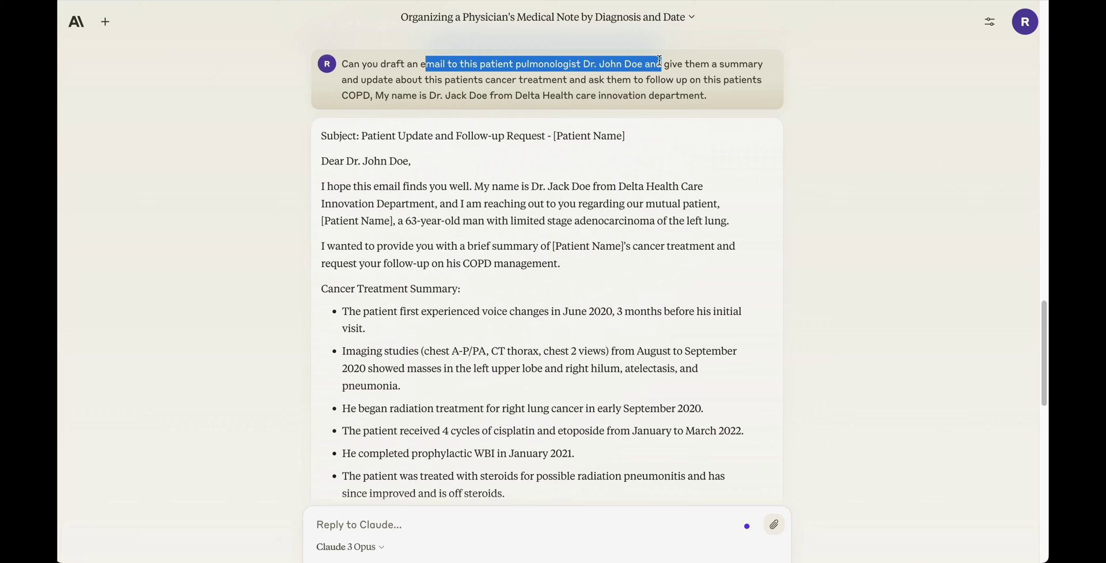
# - Highlight the pulmonologist email request, the sender name, and the email body through the treatment bullets
pyautogui.moveTo(660, 60); pyautogui.dragTo(666, 82)
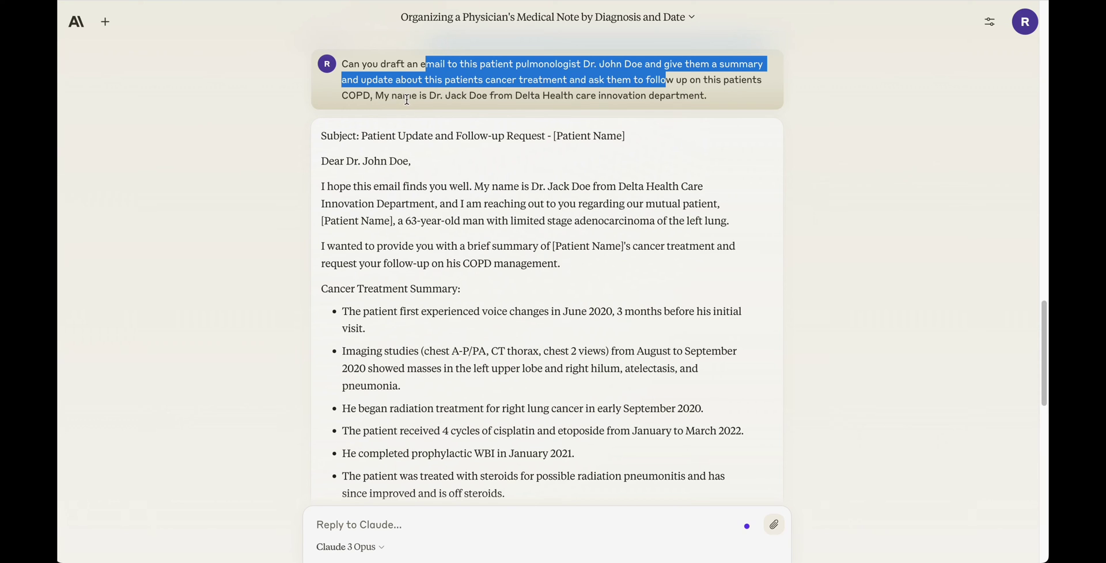
pyautogui.moveTo(402, 95); pyautogui.dragTo(512, 99)
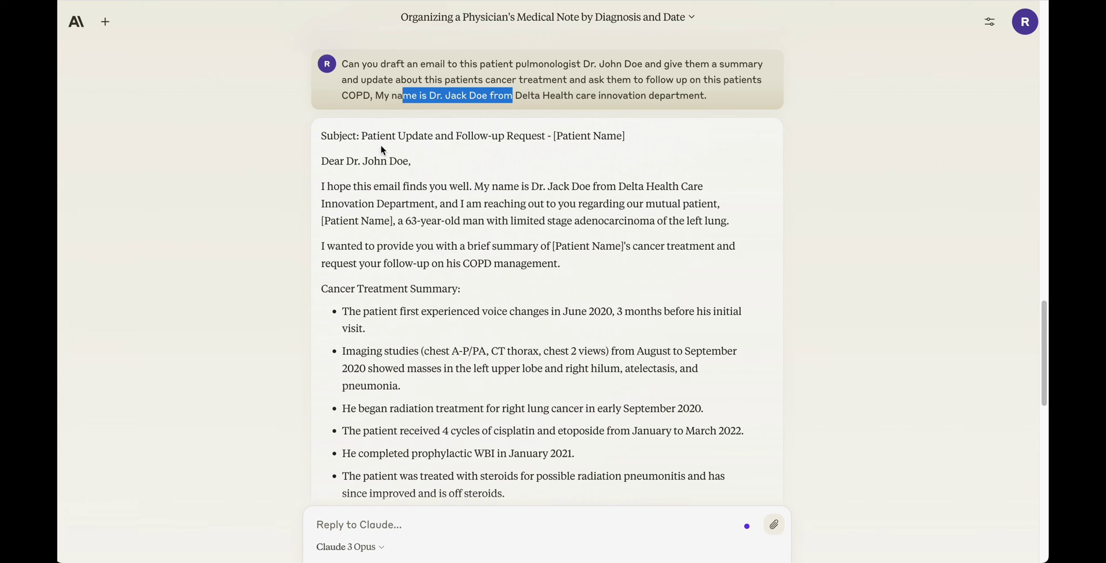
pyautogui.scroll(-1, 377, 138)
pyautogui.scroll(1, 374, 134)
pyautogui.moveTo(363, 96); pyautogui.dragTo(623, 97)
pyautogui.moveTo(324, 147); pyautogui.dragTo(459, 410)
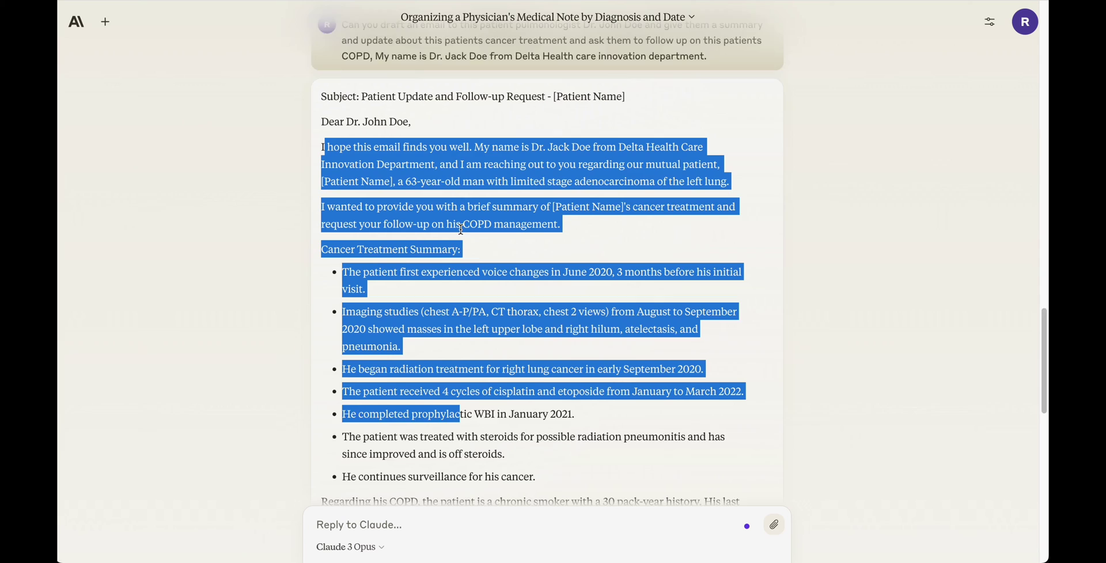
# - Scroll down to the request for the treatment history as a paragraph and Claude's revised email
pyautogui.scroll(-1, 460, 229)
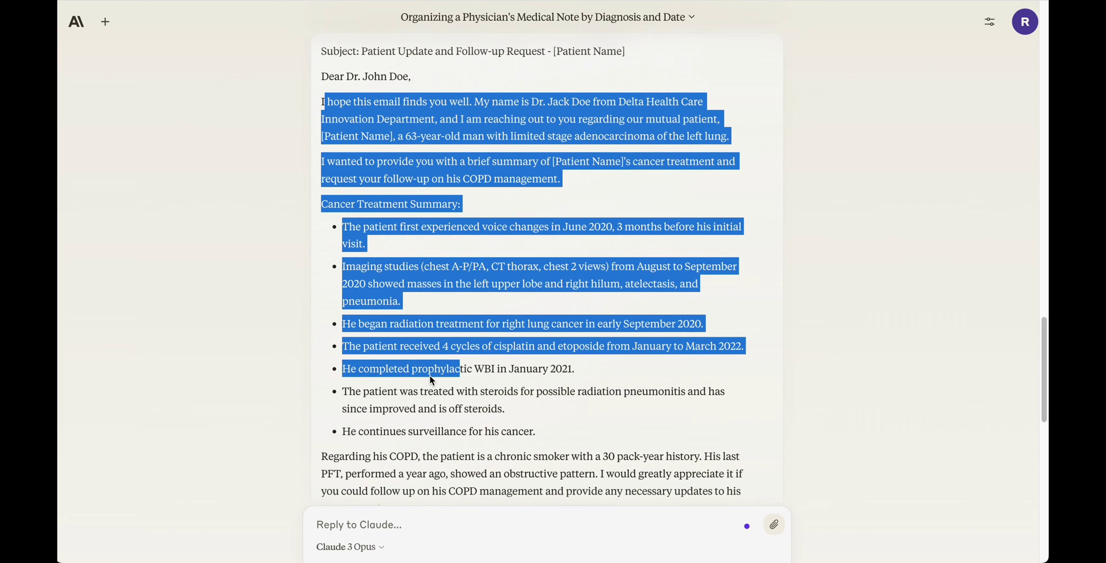
pyautogui.scroll(-3, 430, 325)
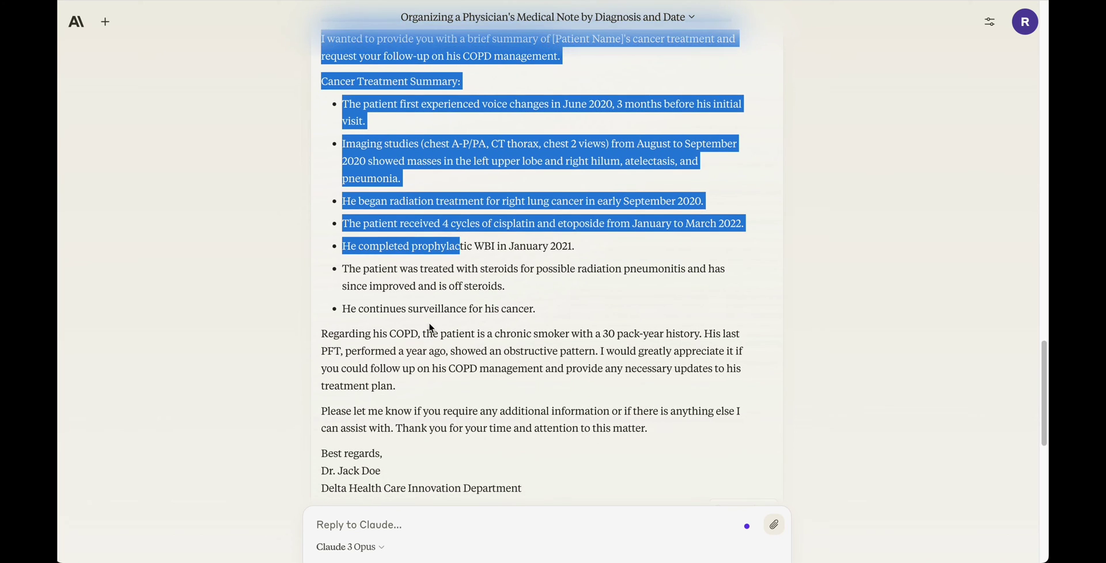
pyautogui.scroll(-2, 429, 327)
pyautogui.scroll(-3, 417, 329)
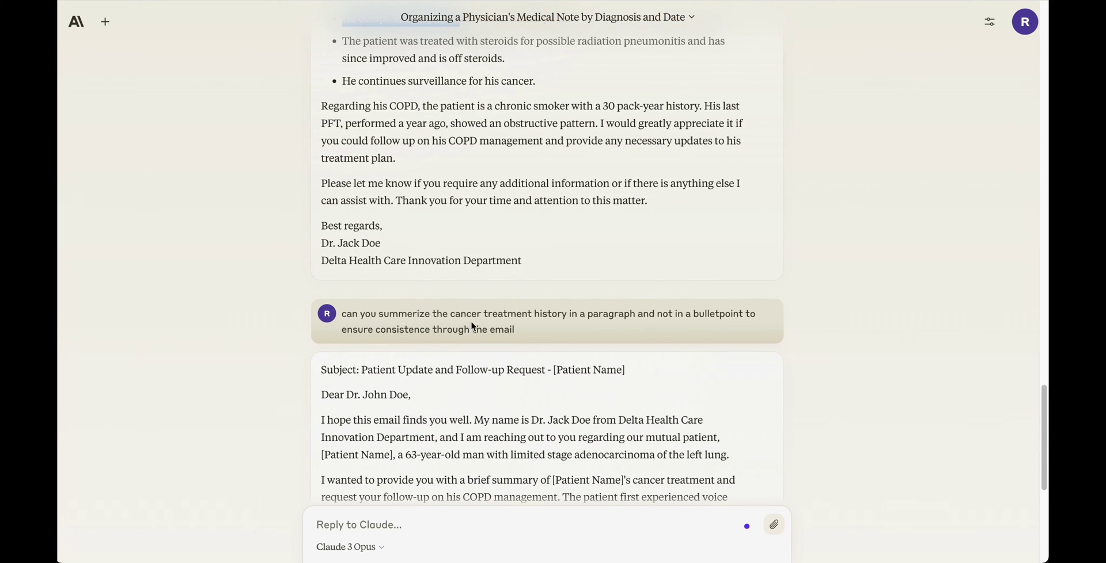
# - Highlight the 'paragraph instead of bullets' and 'keep the email consistent' parts of the follow-up
pyautogui.moveTo(569, 314); pyautogui.dragTo(719, 314)
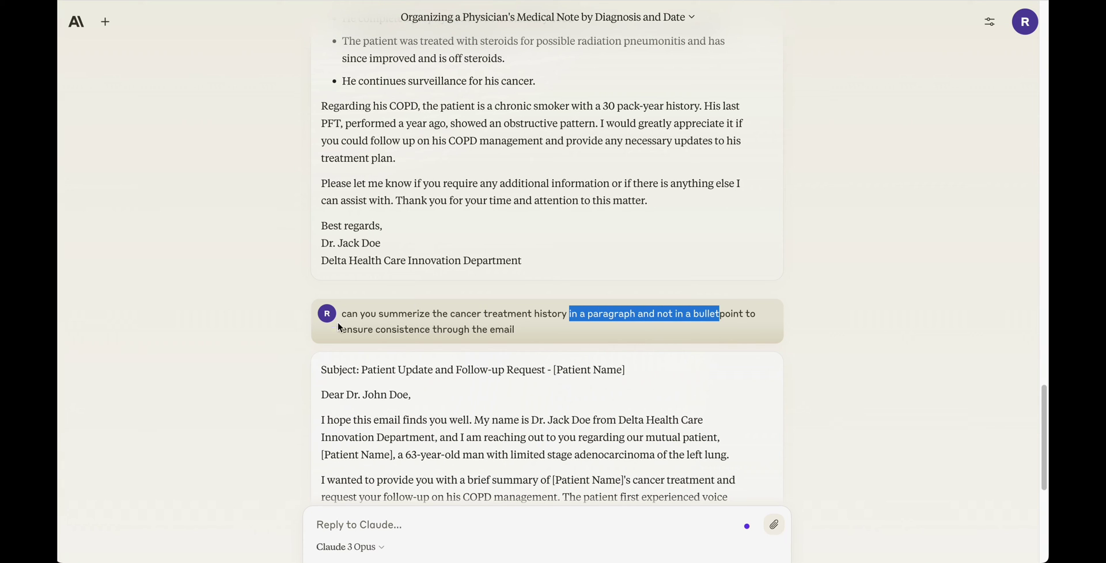
pyautogui.moveTo(346, 330); pyautogui.dragTo(506, 331)
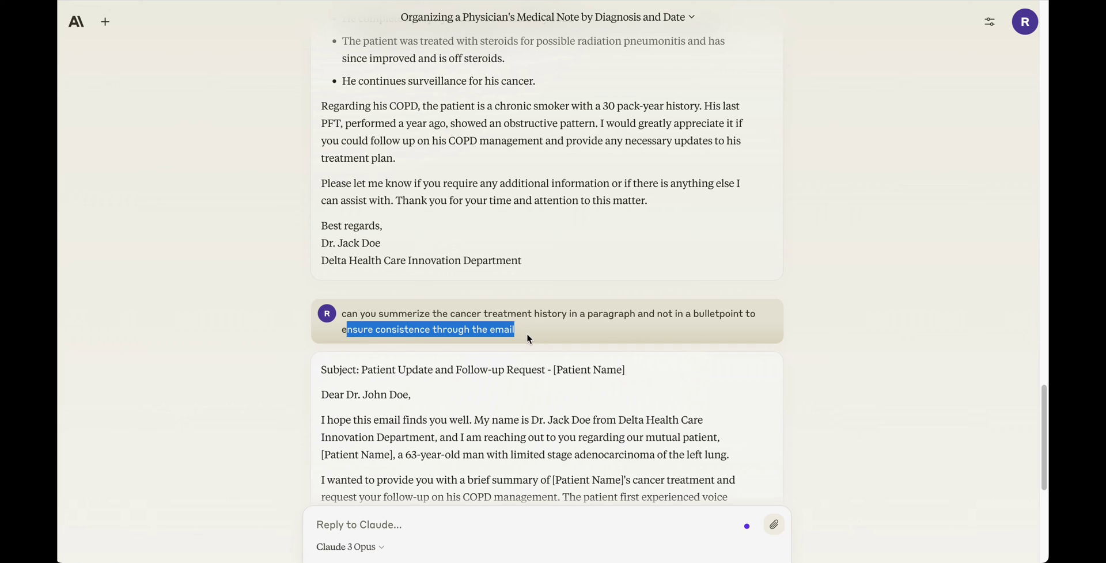
pyautogui.scroll(-2, 433, 217)
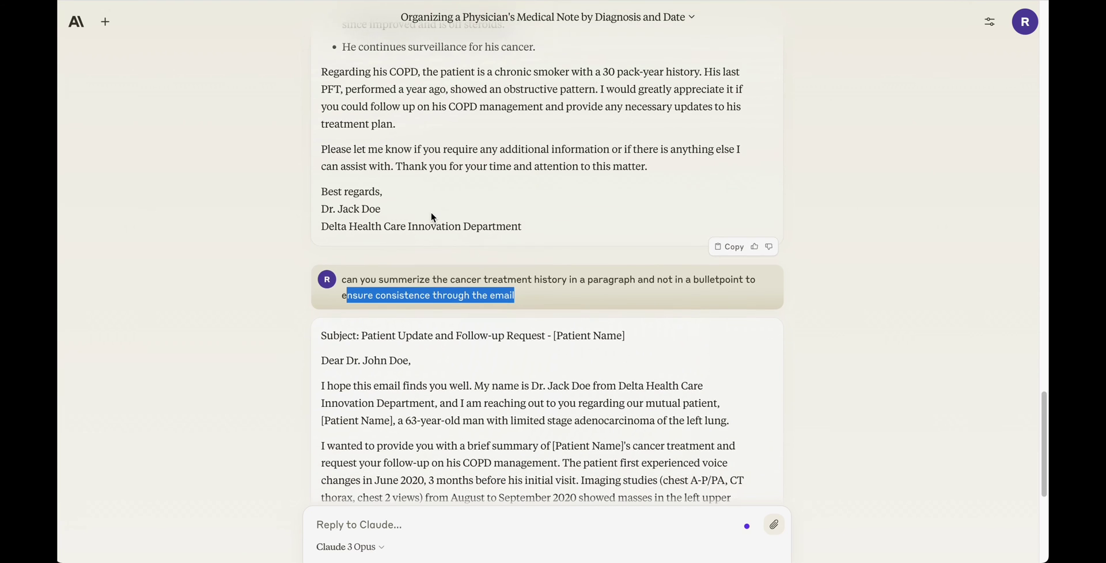
pyautogui.scroll(-3, 433, 217)
# - Scroll through the revised email and highlight the term PFT in the COPD paragraph
pyautogui.scroll(-3, 384, 248)
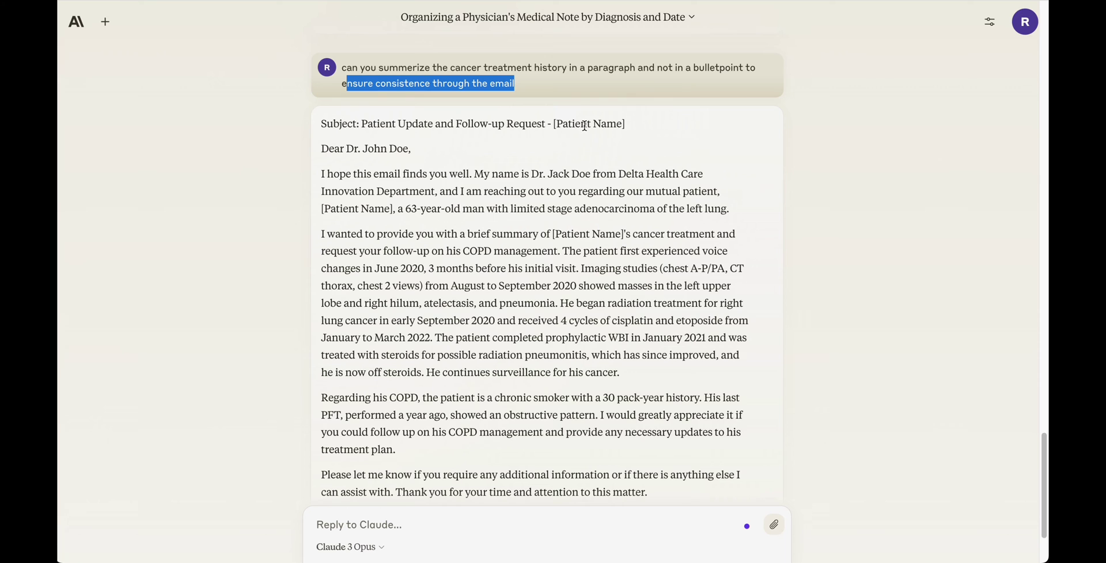
pyautogui.scroll(-3, 583, 123)
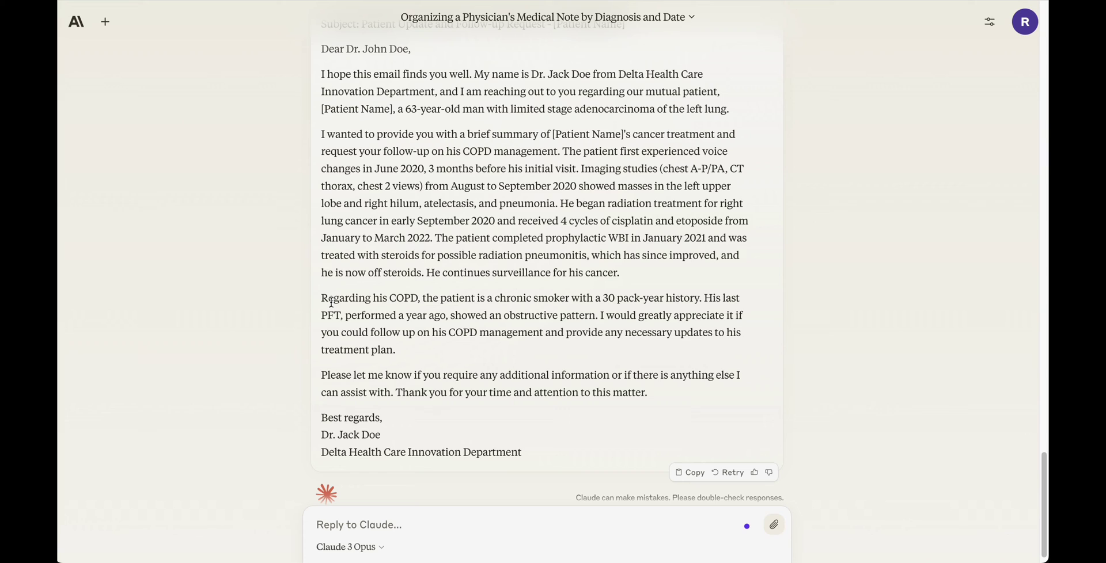
pyautogui.doubleClick(329, 316)
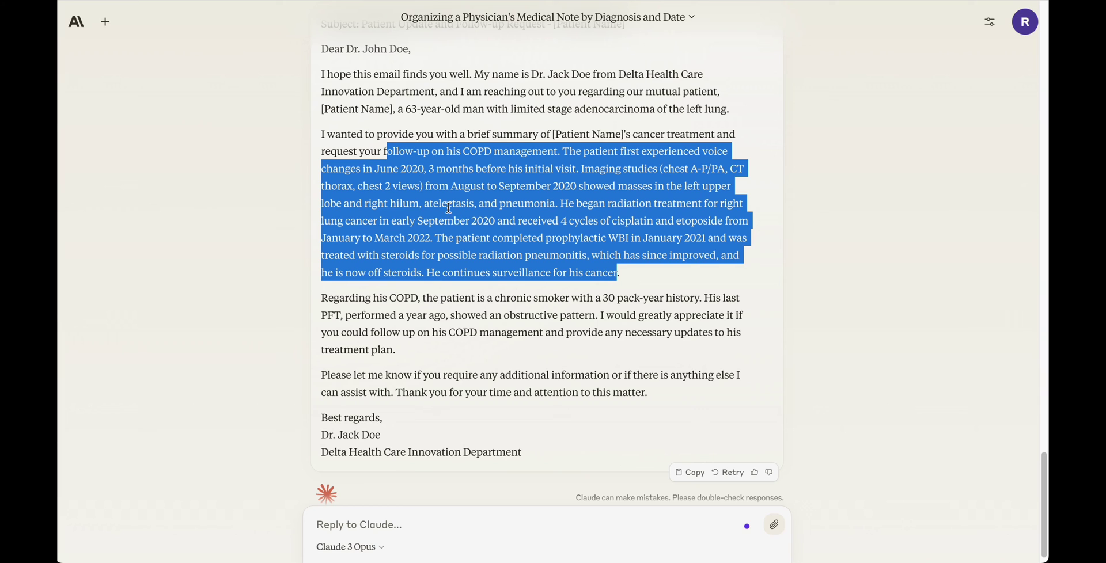
pyautogui.scroll(1, 447, 204)
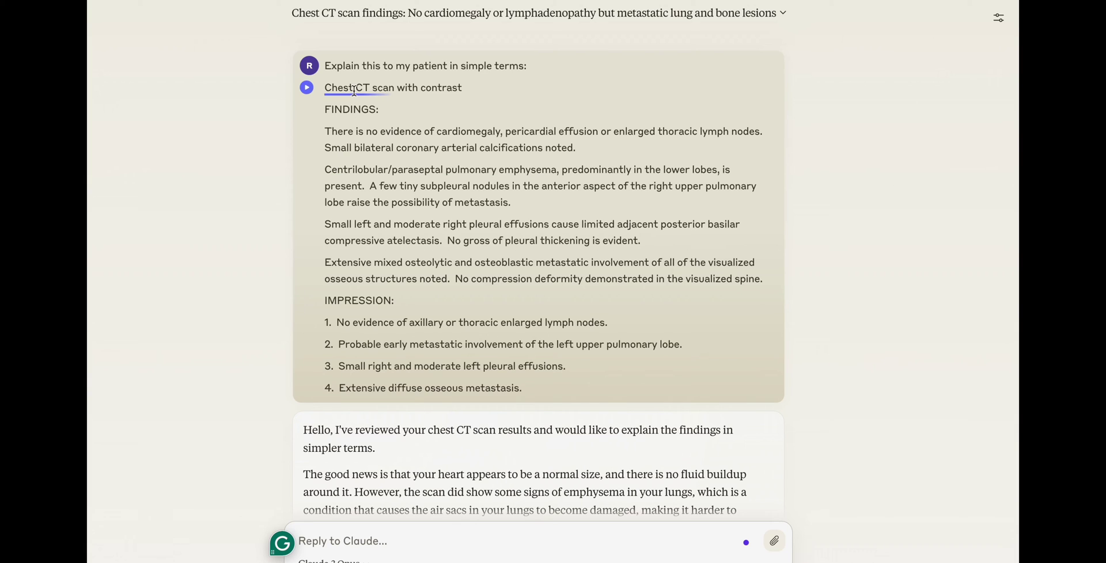
# - Open the 'Chest CT scan findings' chat with the plain-language CT report explanation
pyautogui.moveTo(369, 63)
# - Scroll through the CT explanation, then move to the 'COPD exacerbation and suspected pneumonia' chat
pyautogui.scroll(-3, 518, 105)
pyautogui.scroll(-5, 517, 103)
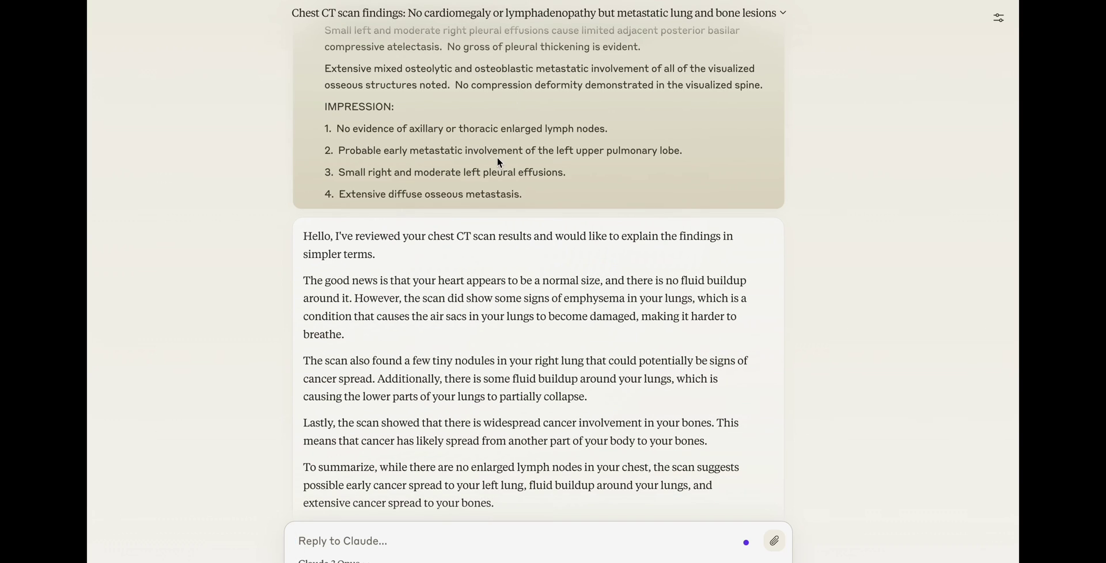
pyautogui.scroll(-3, 496, 156)
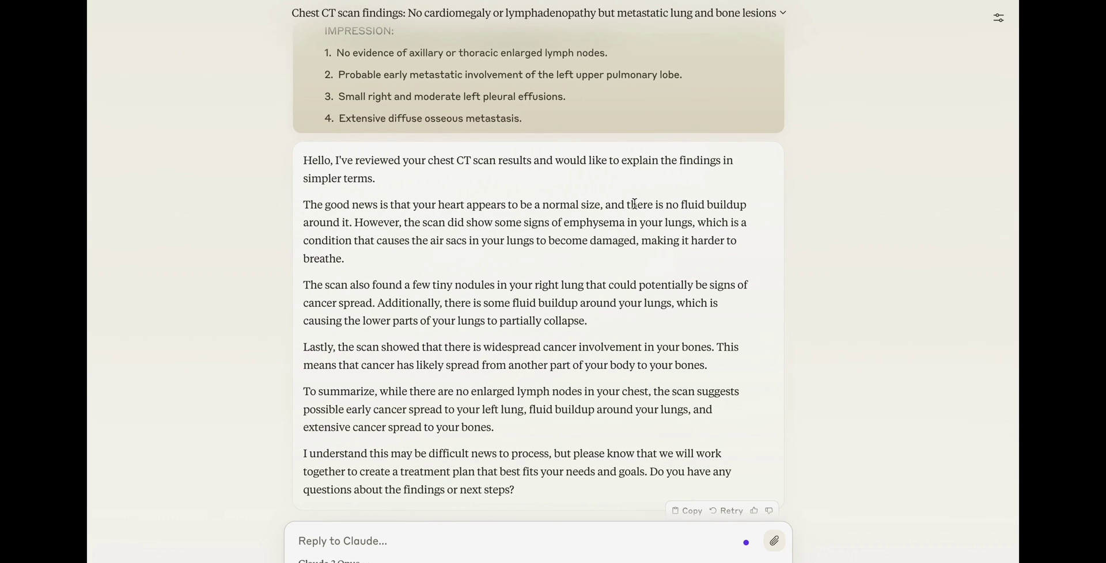
pyautogui.scroll(5, 653, 204)
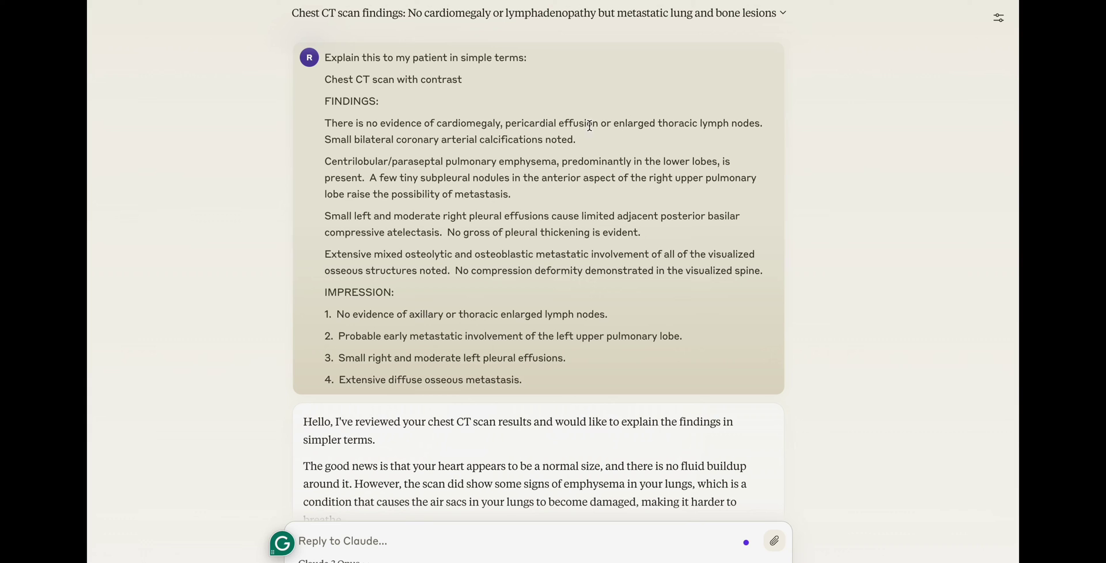
pyautogui.scroll(-3, 710, 131)
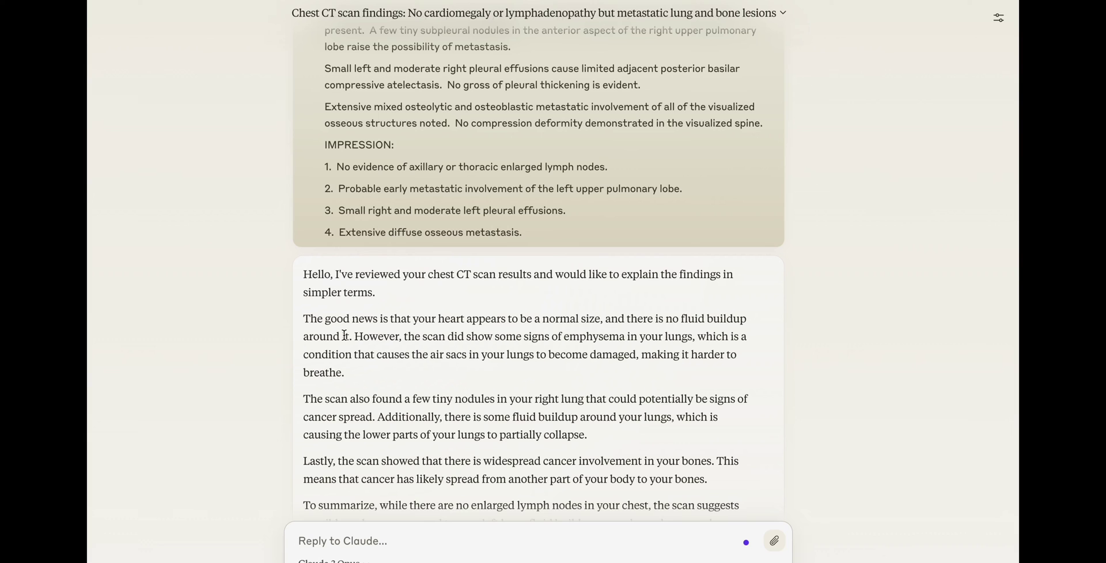
pyautogui.scroll(3, 346, 332)
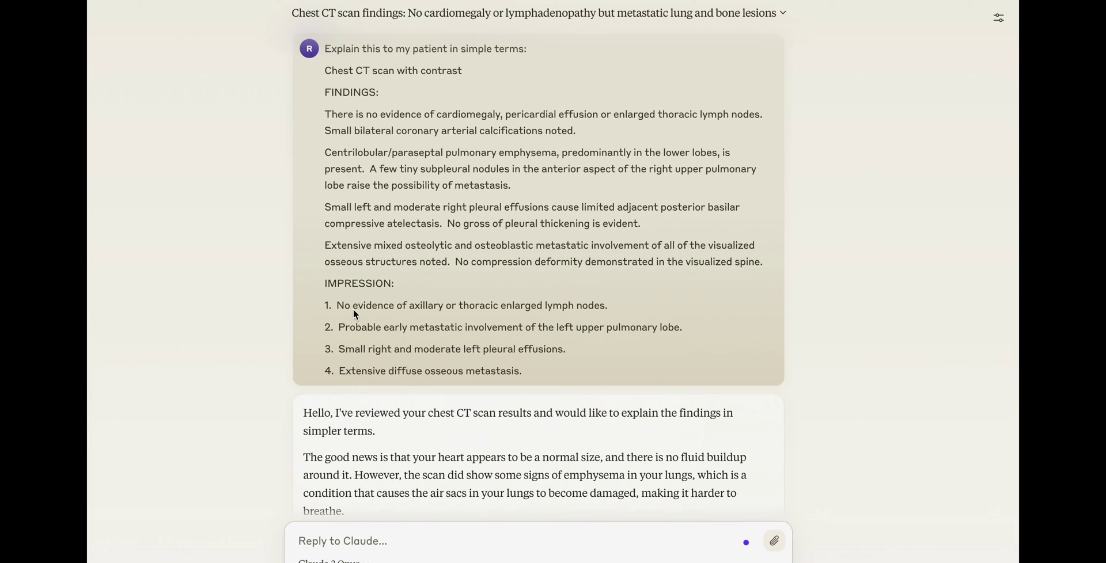
pyautogui.moveTo(402, 165)
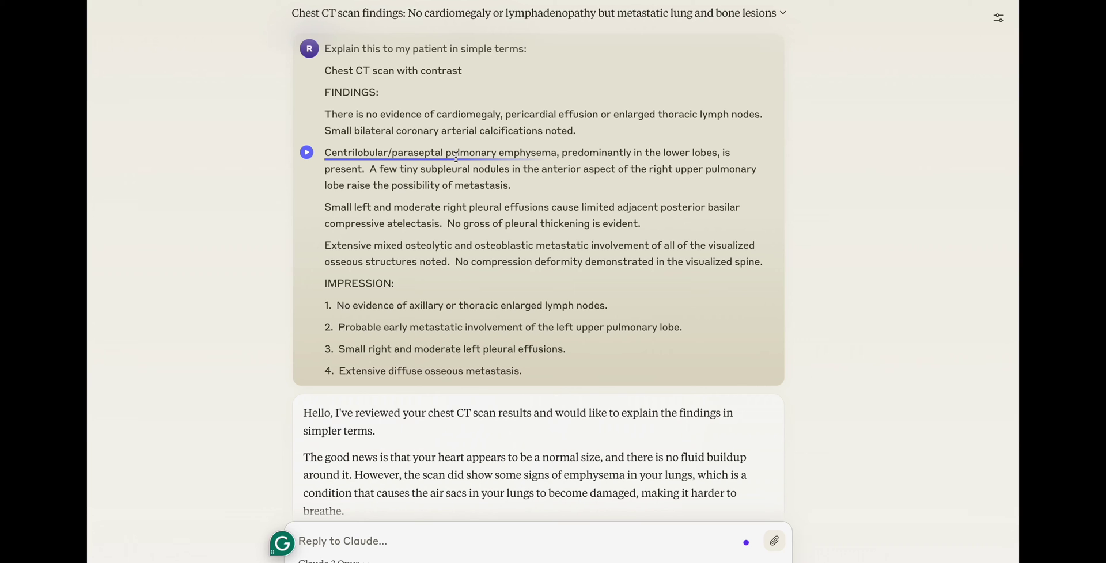
pyautogui.scroll(-3, 554, 161)
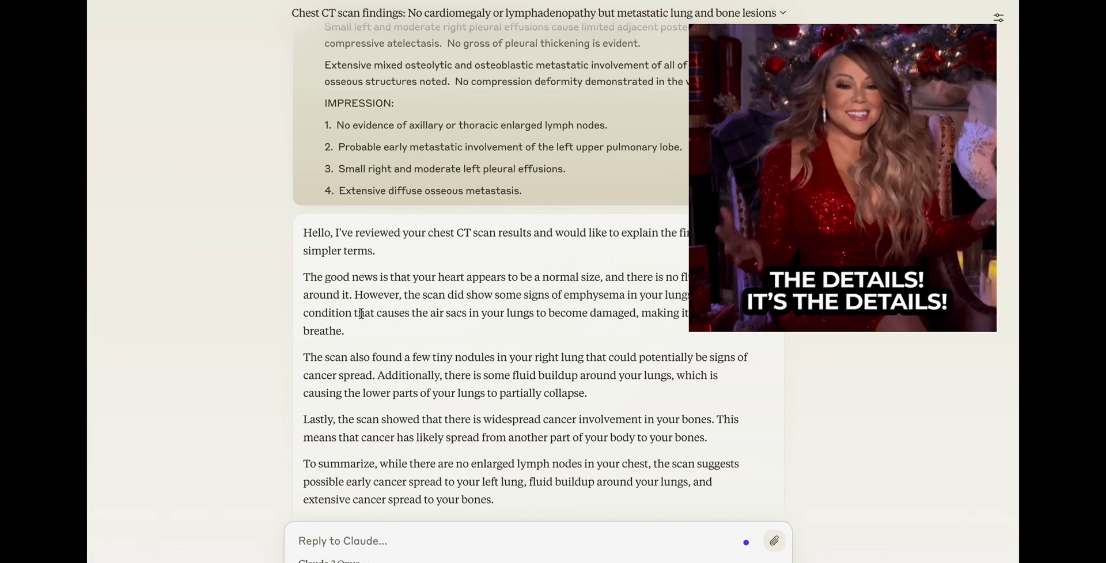
pyautogui.scroll(2, 361, 314)
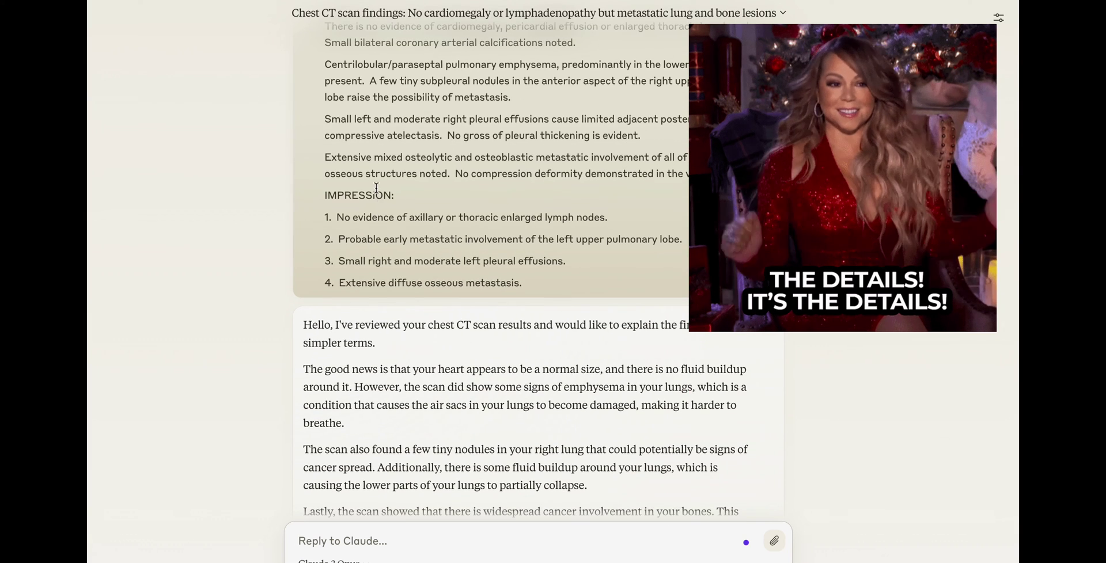
pyautogui.scroll(1, 376, 189)
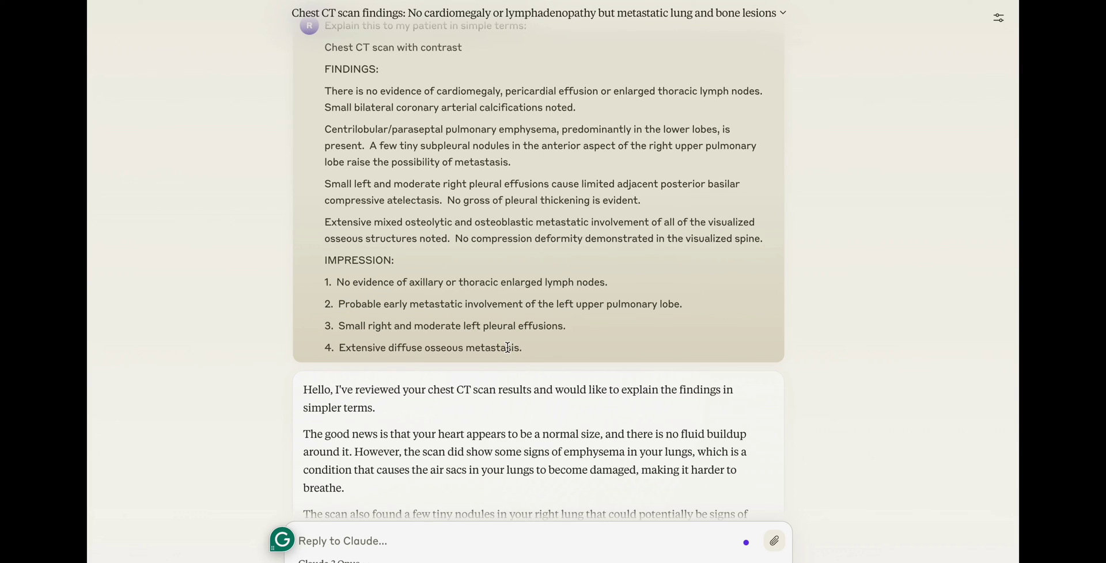
pyautogui.scroll(-5, 507, 345)
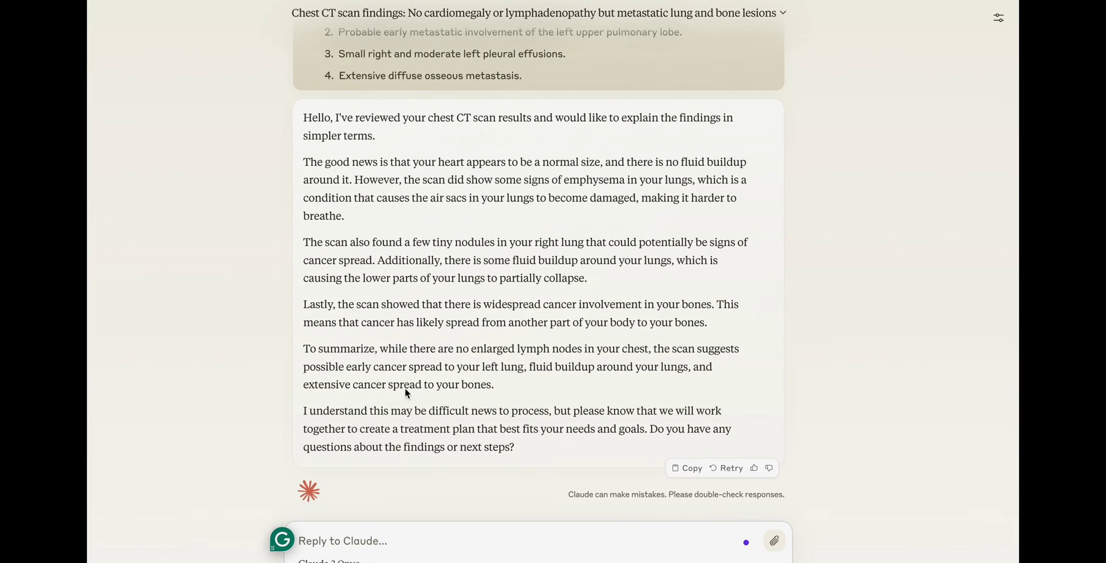
pyautogui.scroll(5, 452, 403)
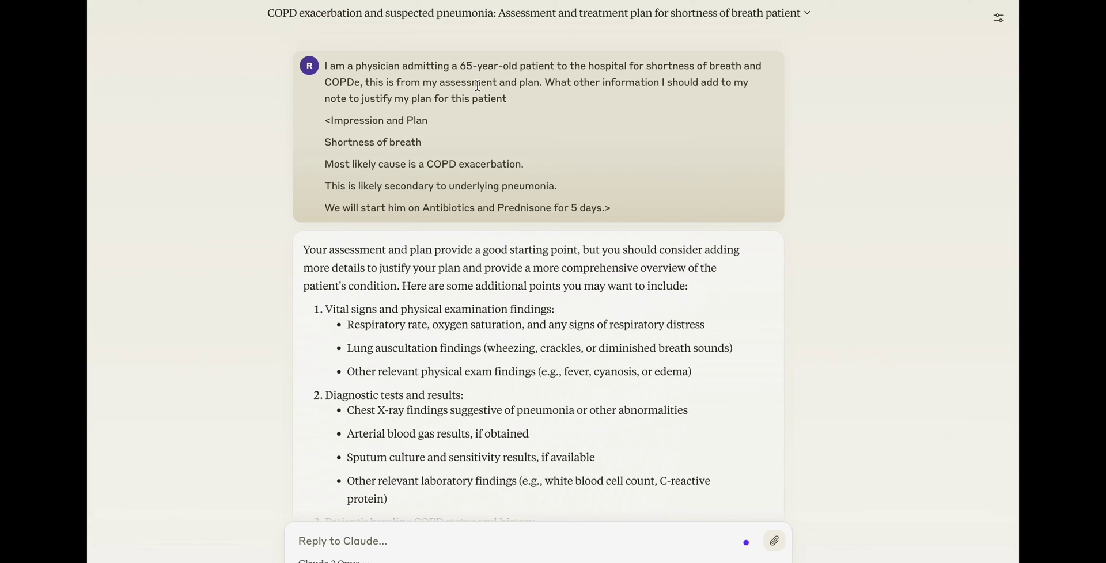
pyautogui.moveTo(332, 142); pyautogui.dragTo(601, 208)
pyautogui.click(535, 169)
pyautogui.scroll(-5, 456, 167)
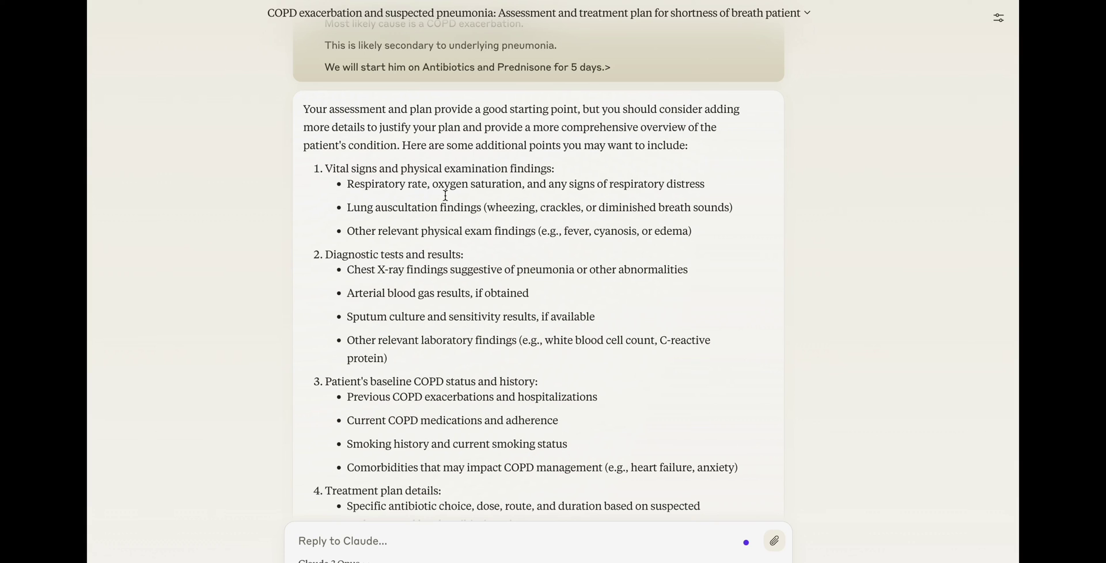
# - Highlight the Diagnostic tests heading and the vital signs and lung auscultation suggestions
pyautogui.moveTo(361, 255); pyautogui.dragTo(325, 254)
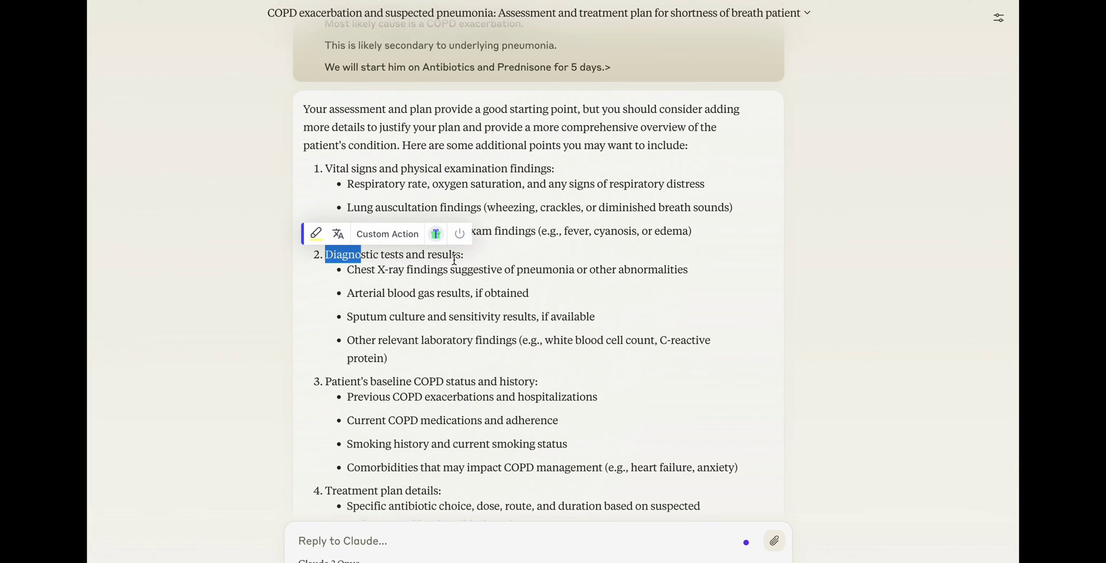
pyautogui.click(405, 219)
pyautogui.moveTo(357, 170); pyautogui.dragTo(499, 208)
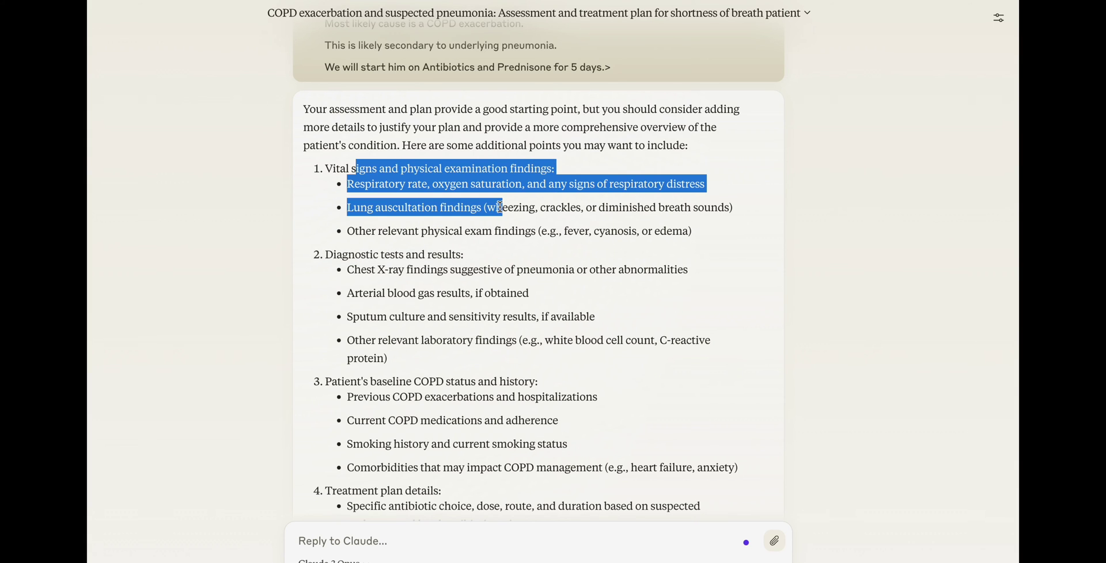
pyautogui.click(469, 255)
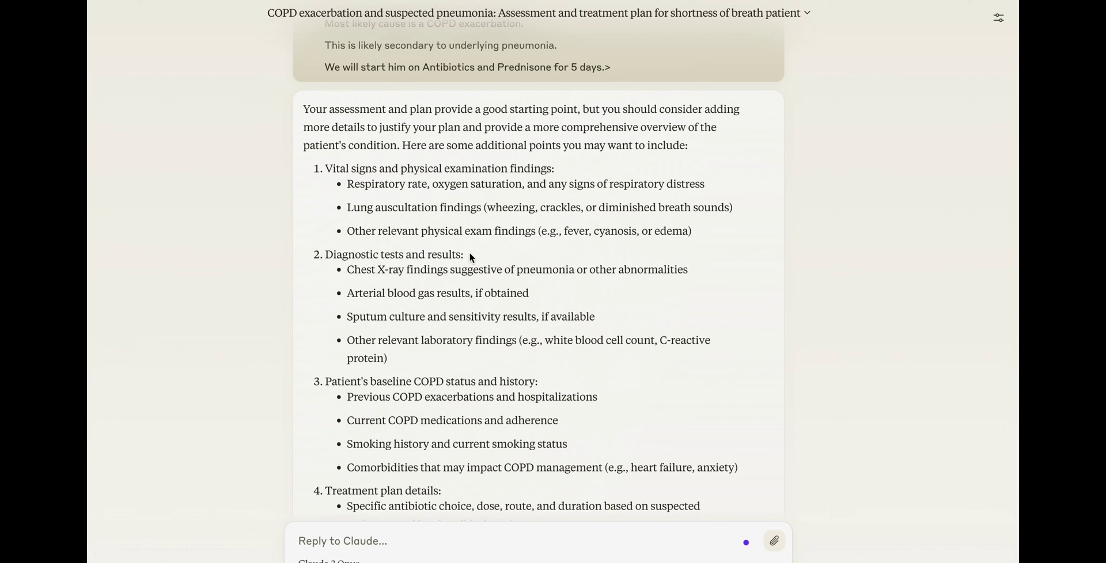
# - Highlight the previous COPD exacerbations bullet, the word adherence, and the heart failure/anxiety comorbidities
pyautogui.scroll(-2, 470, 254)
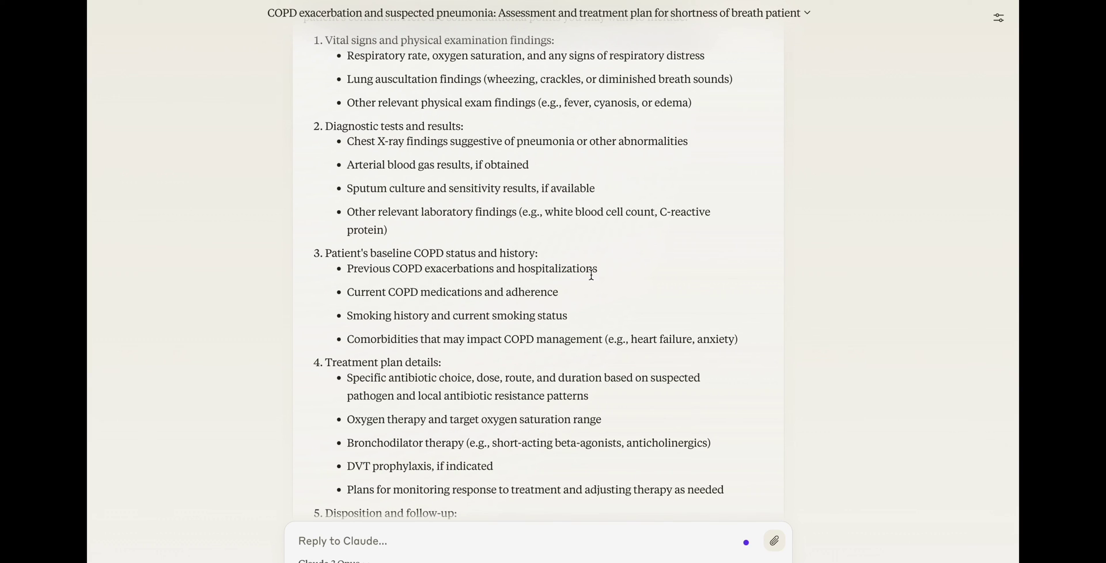
pyautogui.moveTo(599, 268); pyautogui.dragTo(346, 269)
pyautogui.click(411, 271)
pyautogui.moveTo(559, 293); pyautogui.dragTo(504, 294)
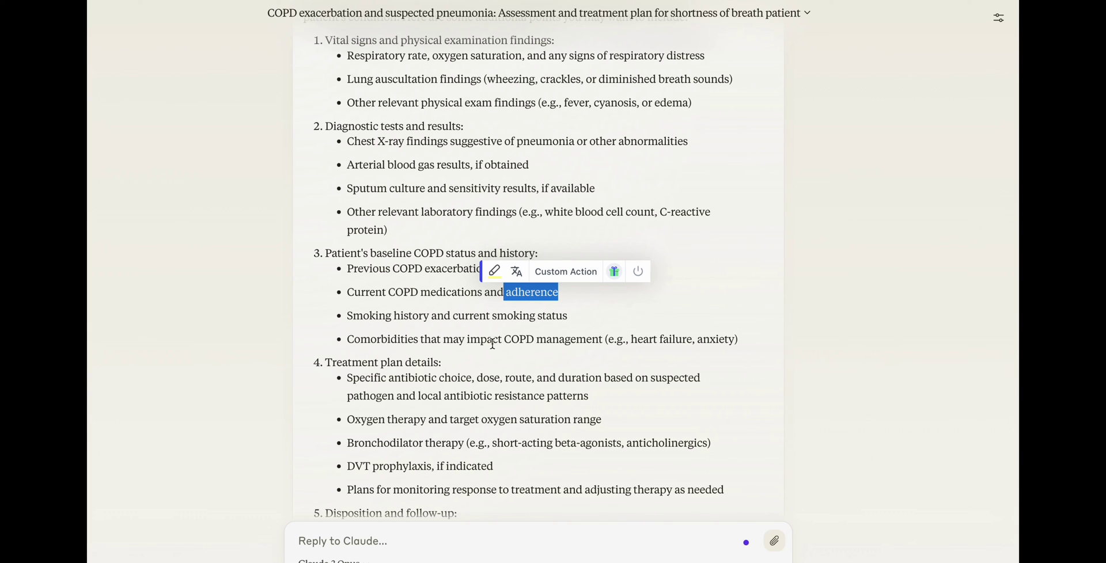
pyautogui.moveTo(638, 340); pyautogui.dragTo(734, 340)
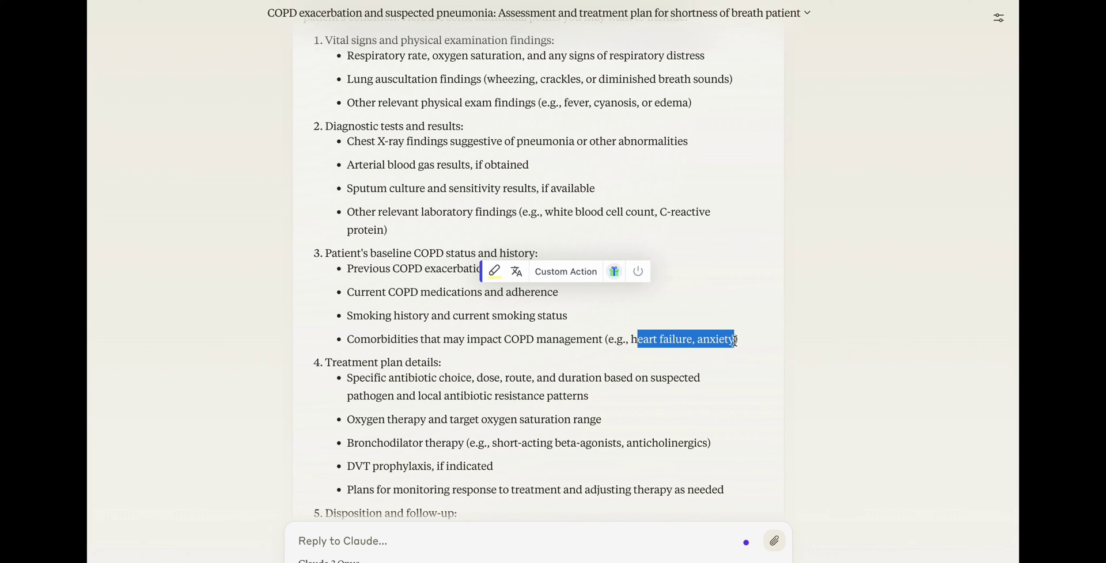
pyautogui.scroll(-1, 665, 312)
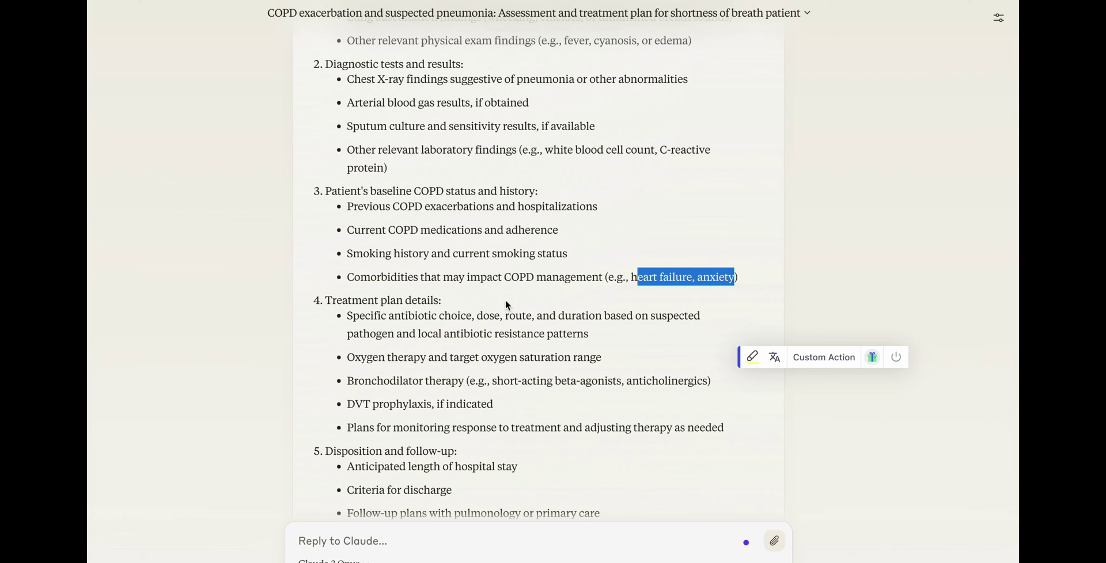
pyautogui.click(407, 294)
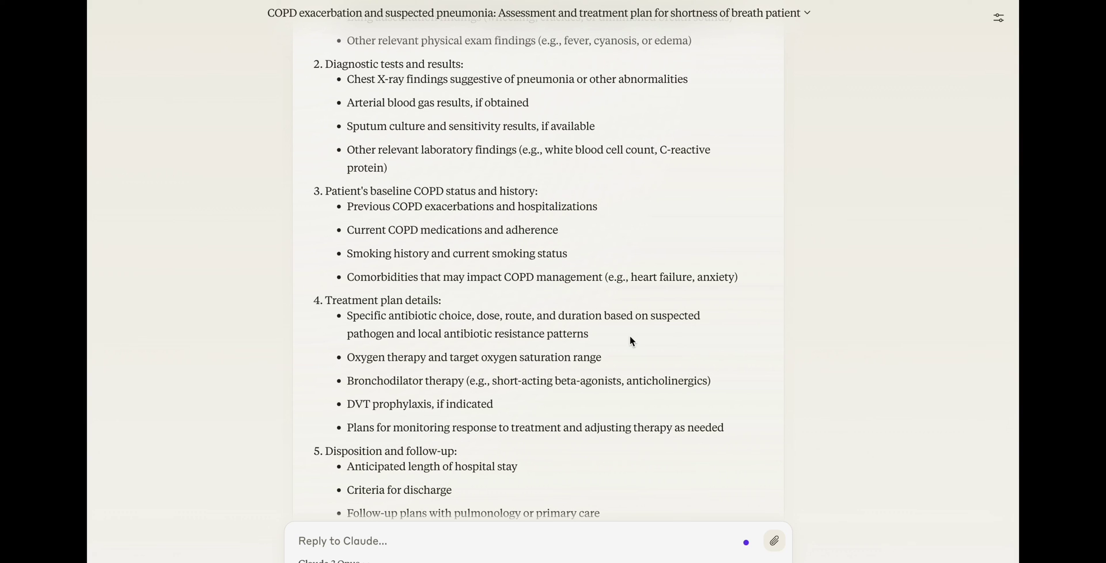
# - Highlight the bronchodilator therapy, monitoring plans and discharge criteria bullets
pyautogui.moveTo(354, 381); pyautogui.dragTo(608, 382)
pyautogui.click(578, 396)
pyautogui.moveTo(449, 349)
pyautogui.scroll(-1, 450, 351)
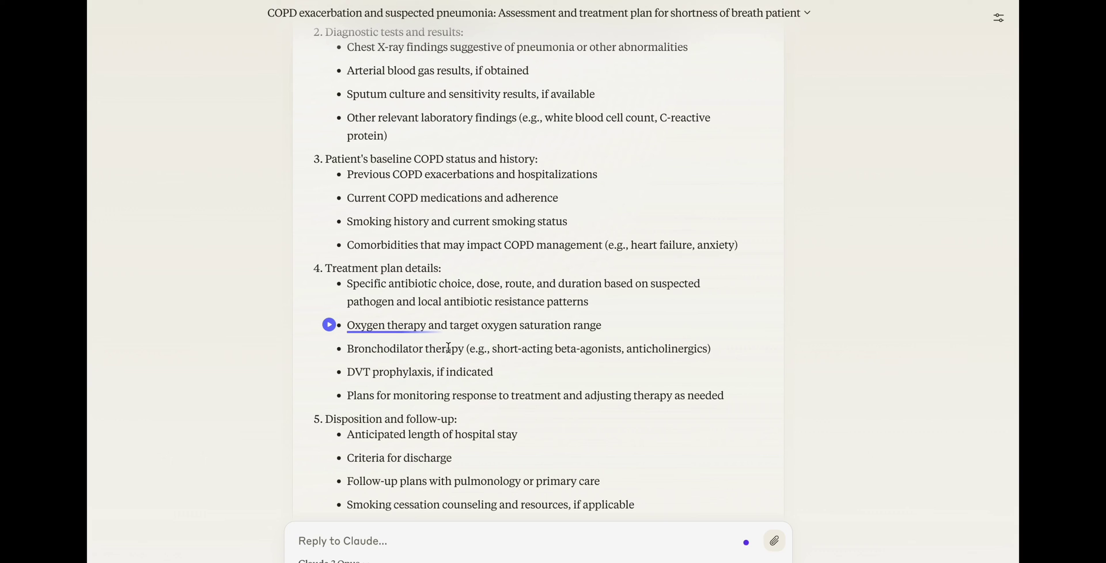
pyautogui.moveTo(354, 395); pyautogui.dragTo(597, 396)
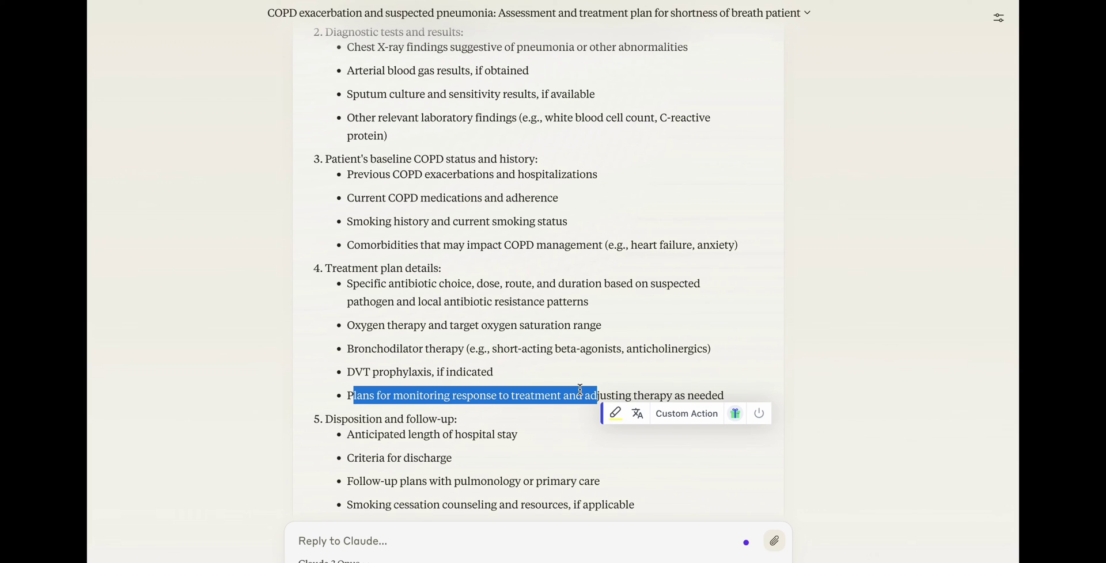
pyautogui.scroll(-2, 502, 378)
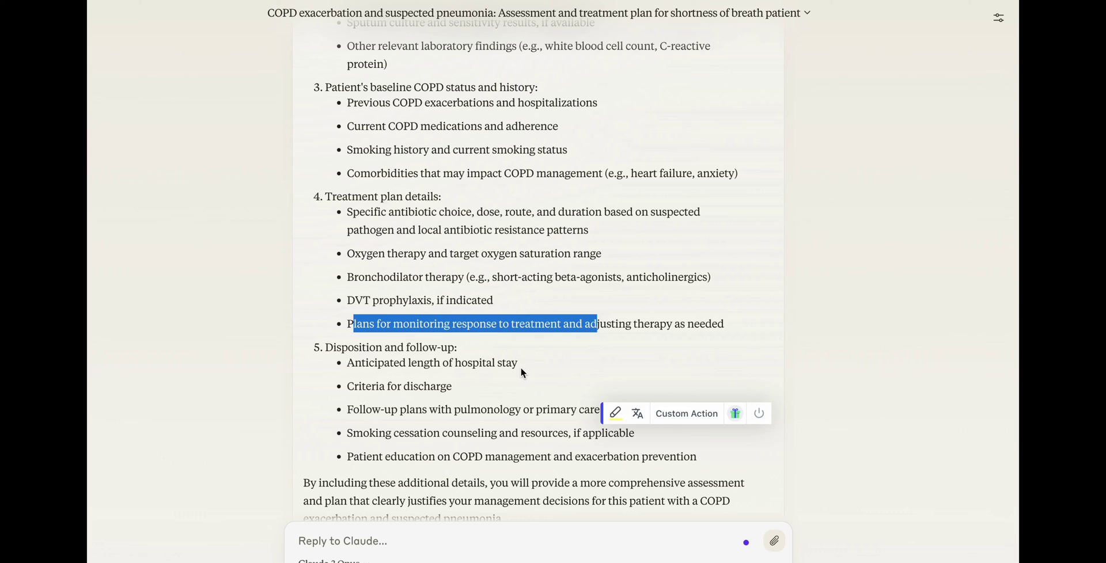
pyautogui.click(520, 367)
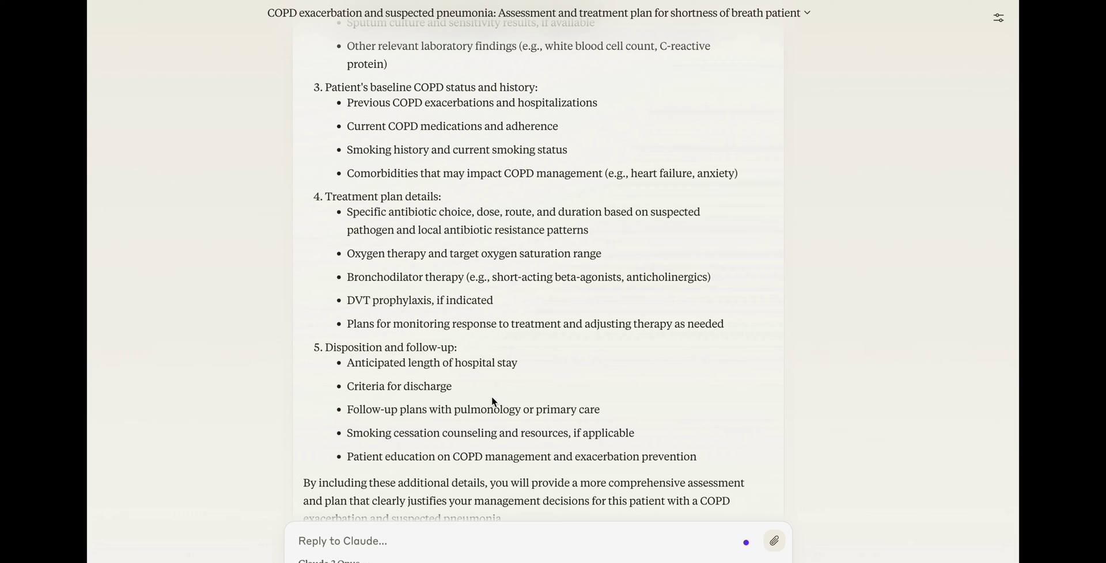
pyautogui.moveTo(345, 386); pyautogui.dragTo(458, 388)
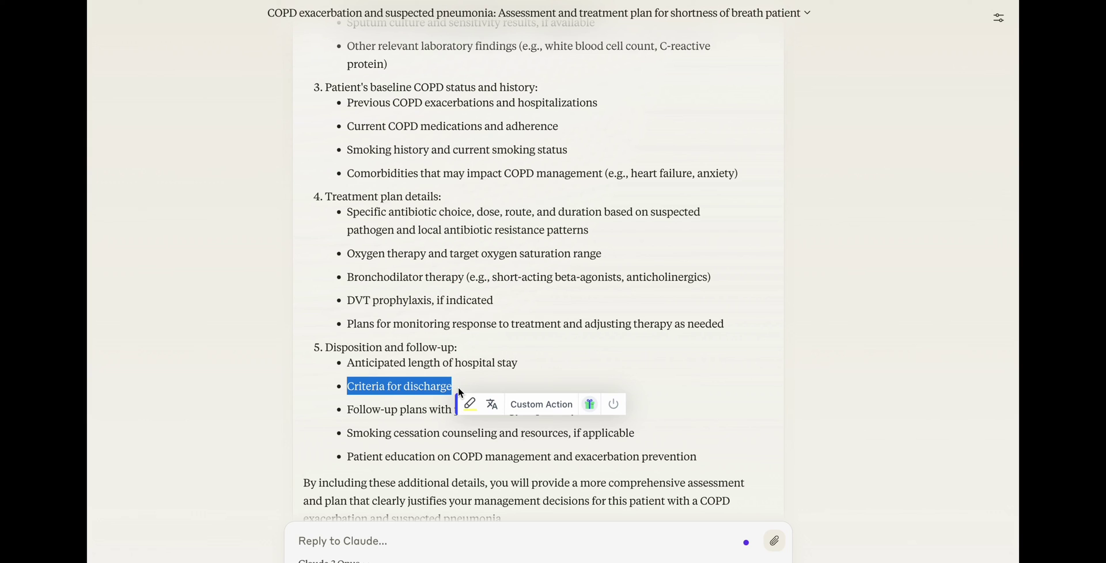
pyautogui.click(476, 373)
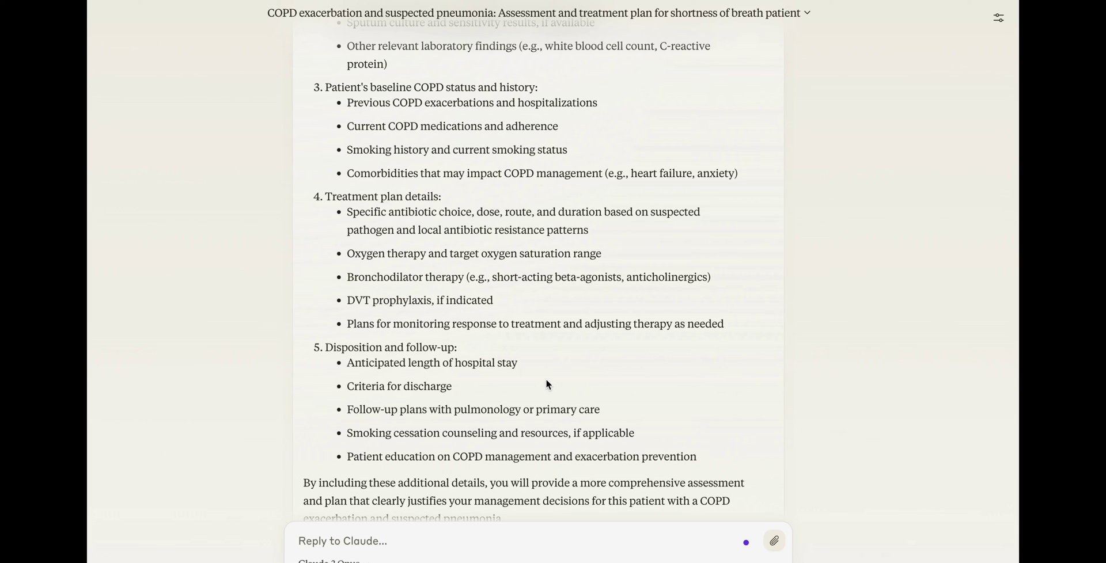
# - Highlight the patient education bullet, then scroll to the differential diagnoses and tests reply
pyautogui.moveTo(444, 456); pyautogui.dragTo(421, 456)
pyautogui.click(613, 462)
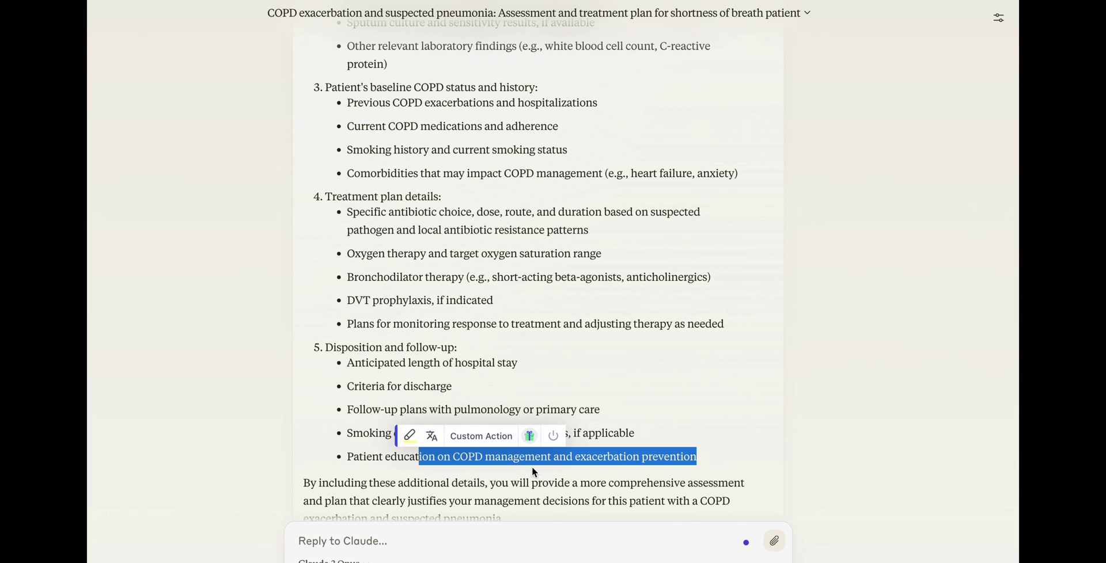
pyautogui.click(506, 458)
pyautogui.scroll(1, 514, 314)
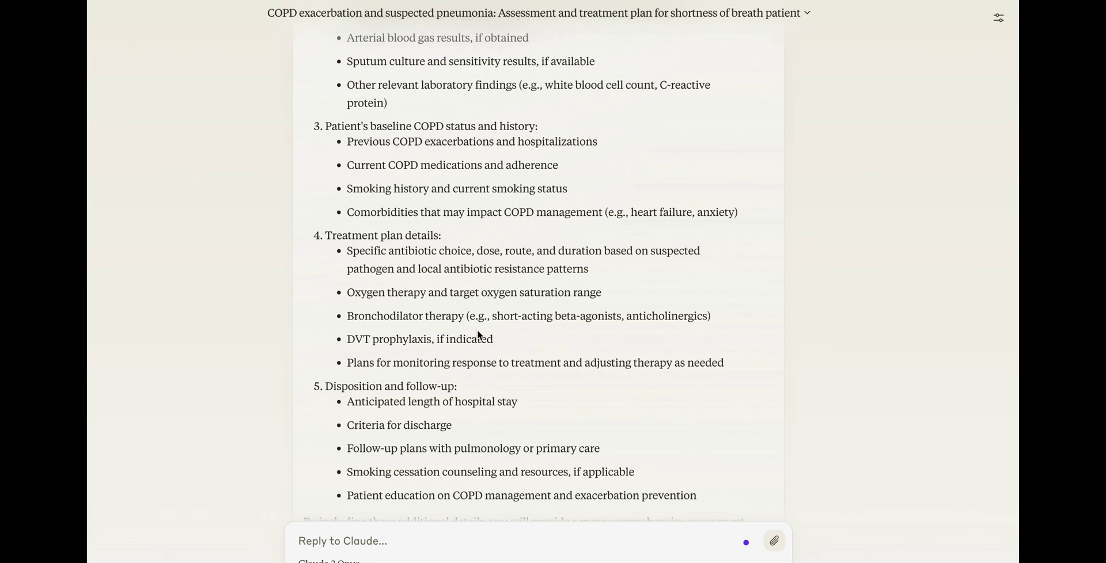
pyautogui.scroll(-5, 480, 335)
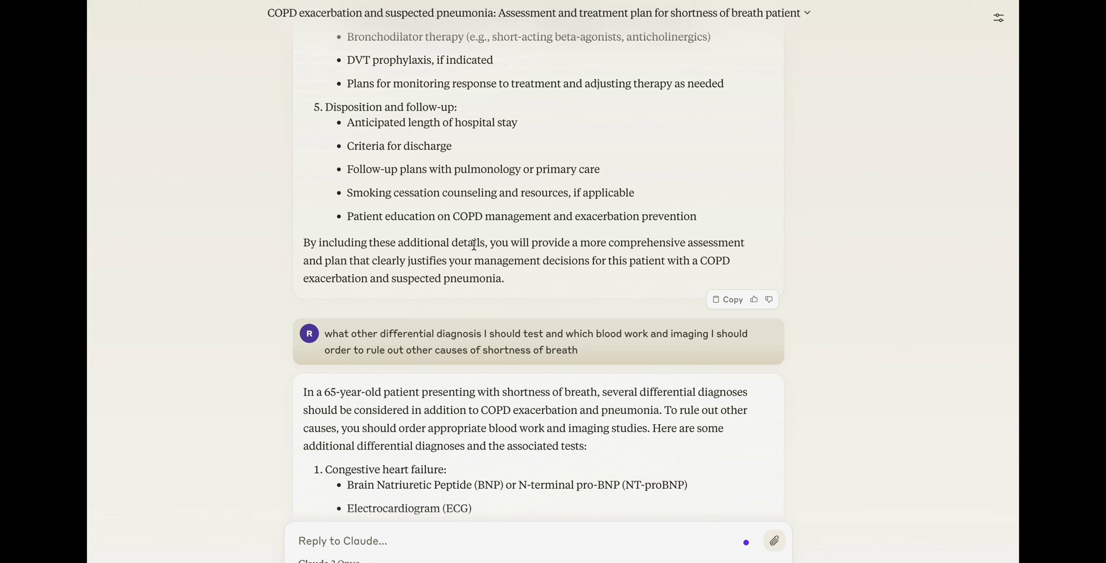
pyautogui.scroll(-2, 474, 244)
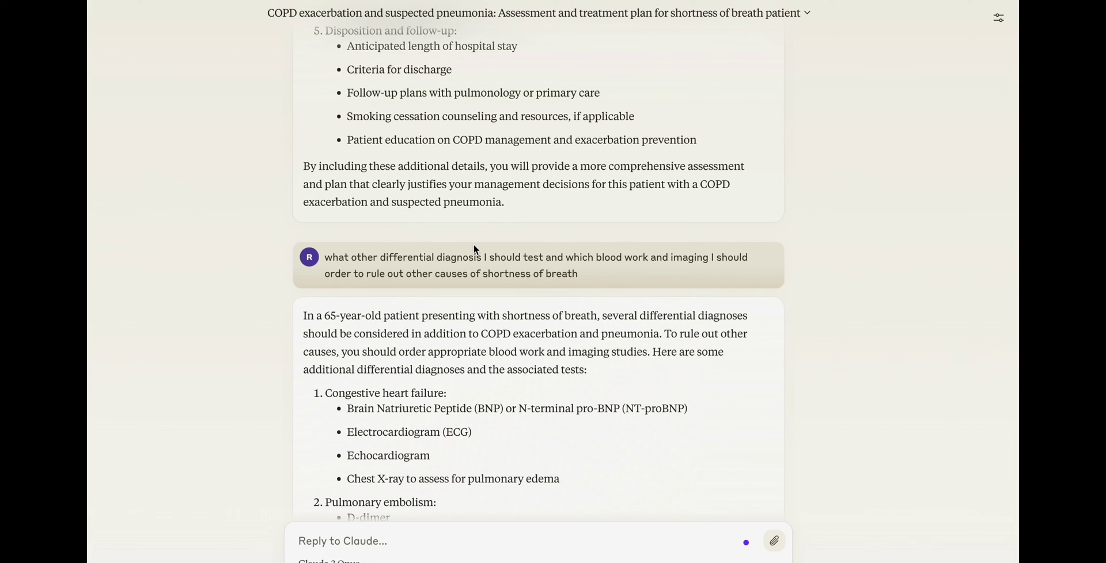
pyautogui.scroll(-2, 475, 249)
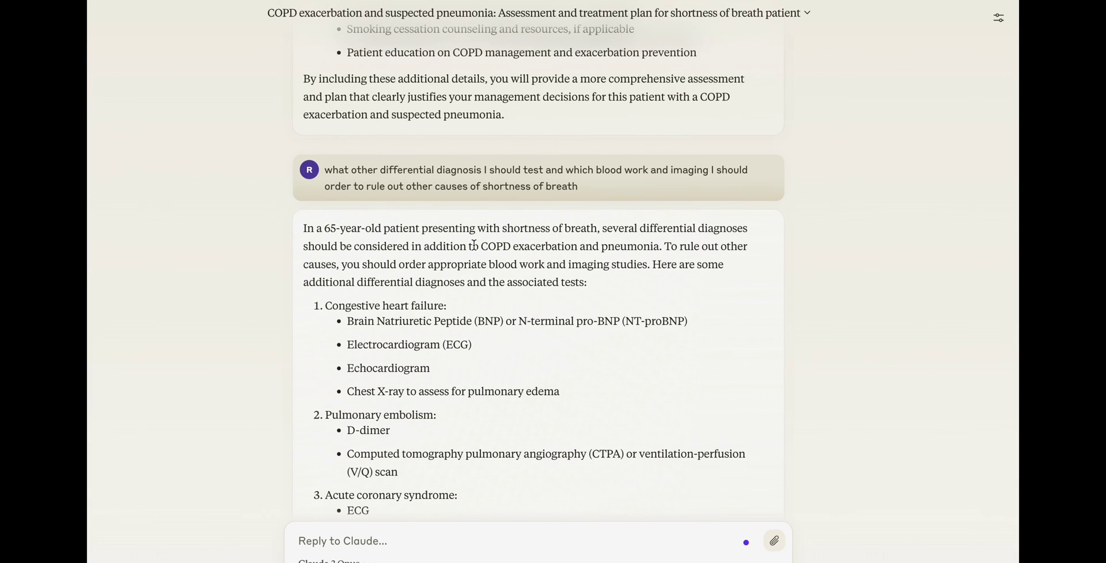
pyautogui.scroll(-2, 474, 244)
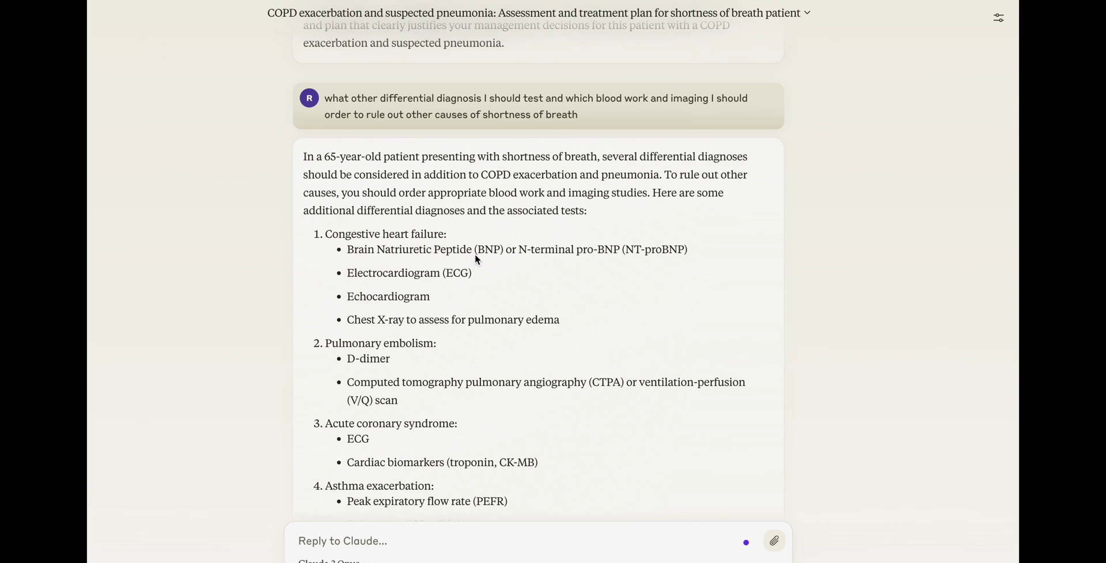
pyautogui.scroll(-2, 493, 220)
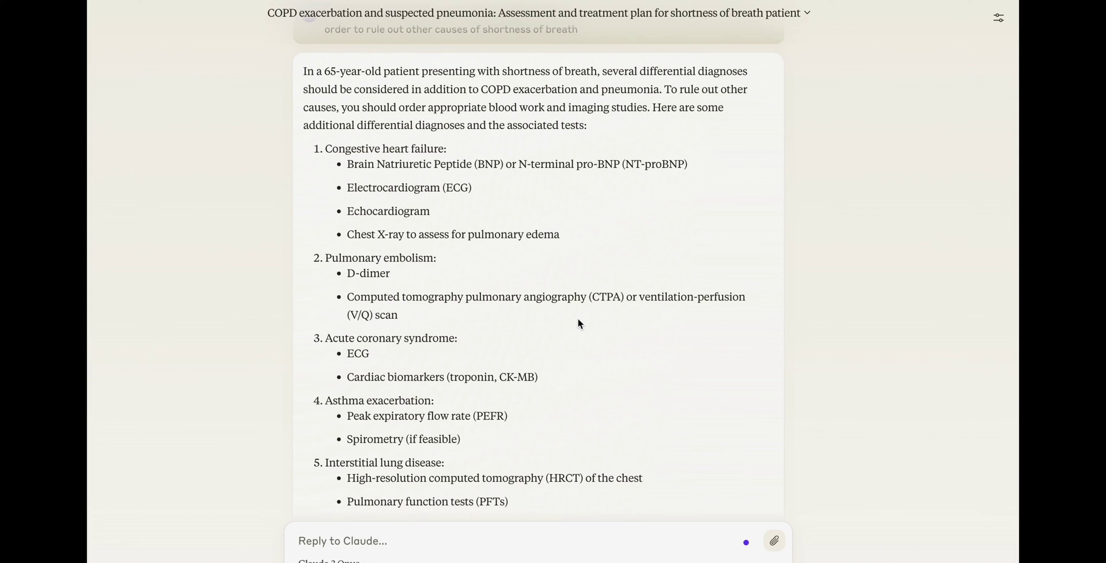
# - Highlight the interstitial lung disease tests and following differentials, then scroll to the general orders
pyautogui.scroll(-1, 579, 319)
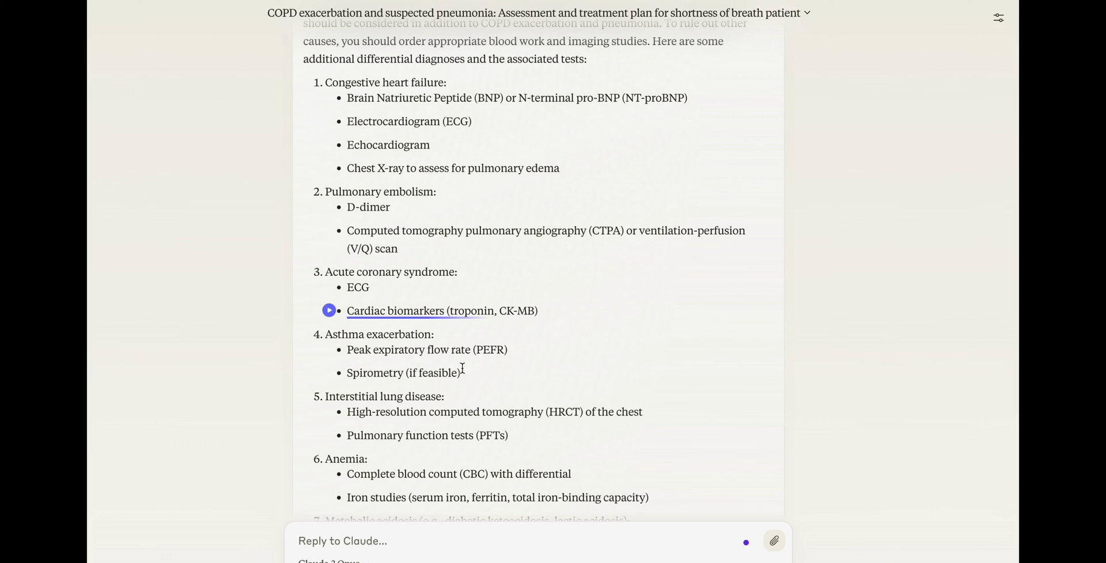
pyautogui.moveTo(473, 436); pyautogui.dragTo(355, 399)
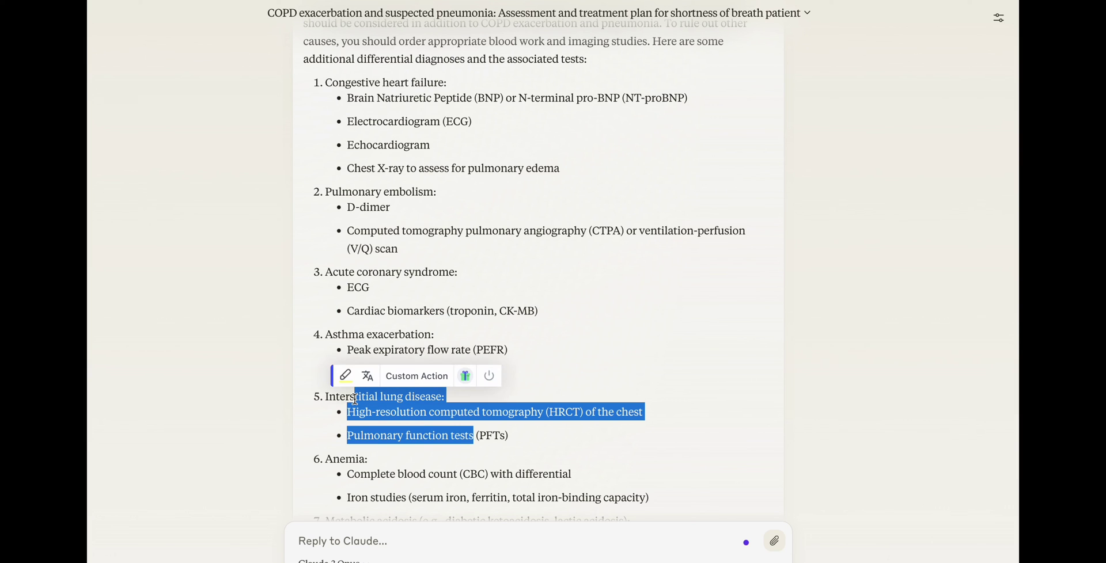
pyautogui.scroll(-1, 355, 398)
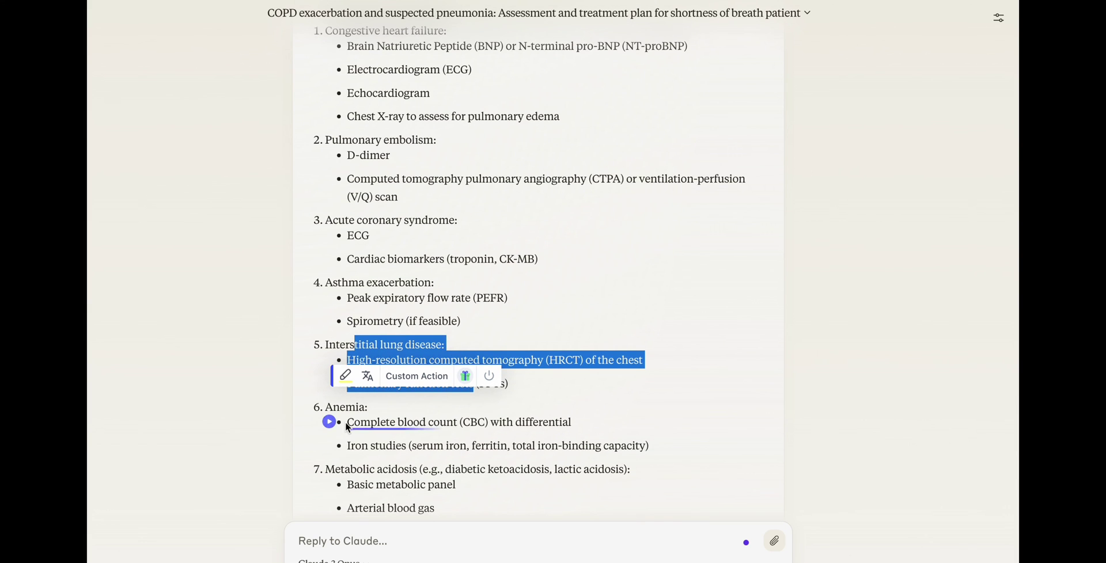
pyautogui.moveTo(346, 406); pyautogui.dragTo(513, 459)
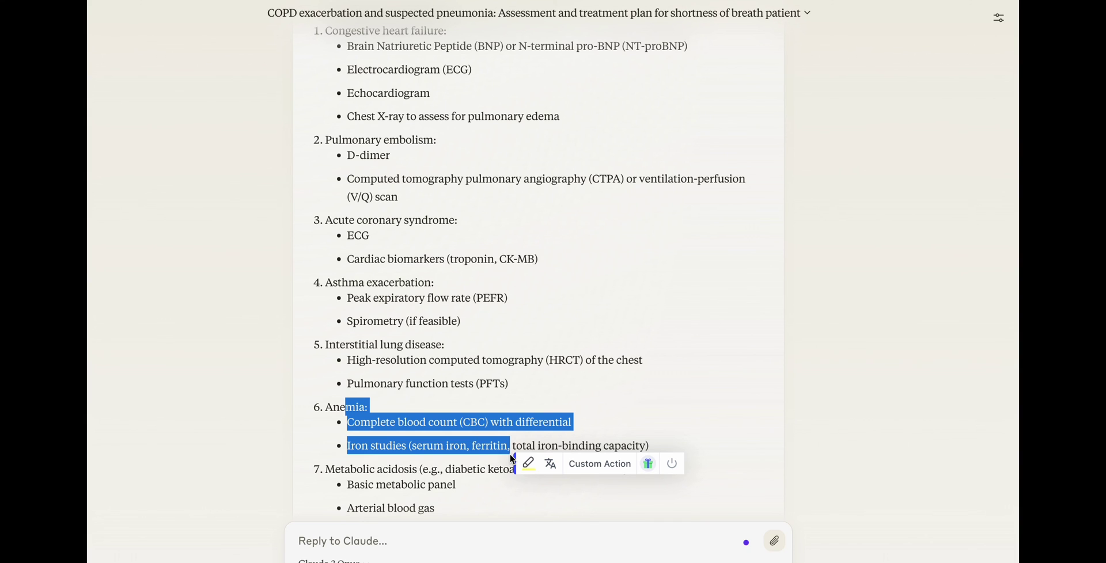
pyautogui.scroll(-1, 475, 391)
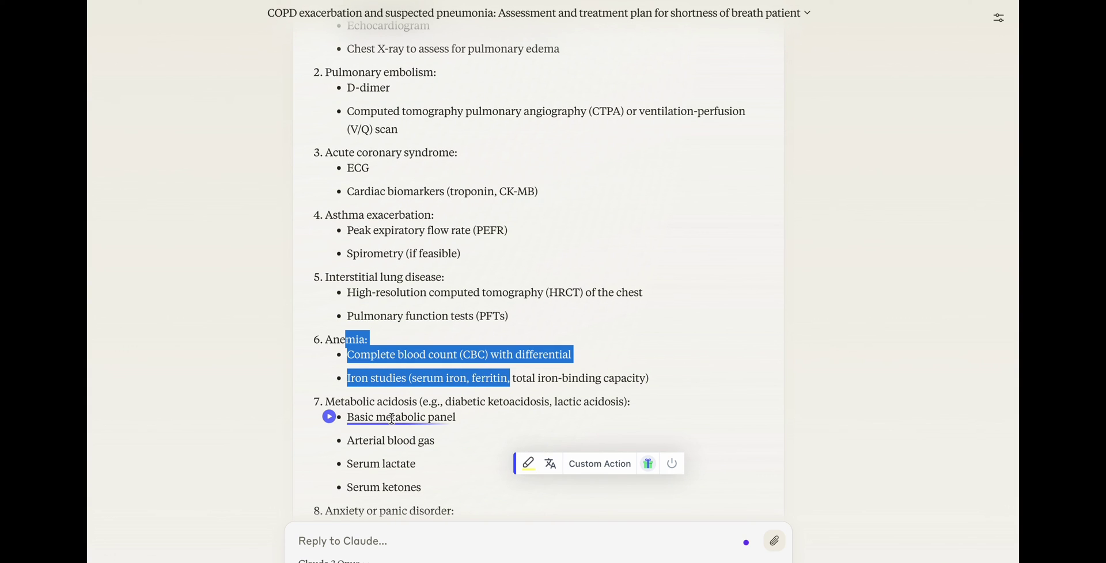
pyautogui.scroll(1, 393, 418)
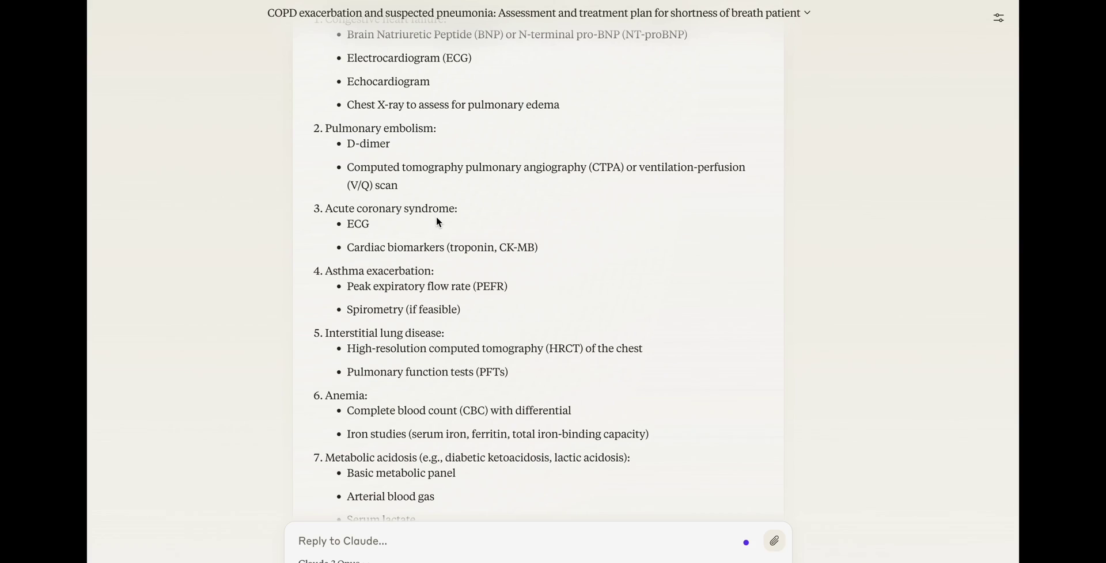
pyautogui.scroll(-9, 437, 222)
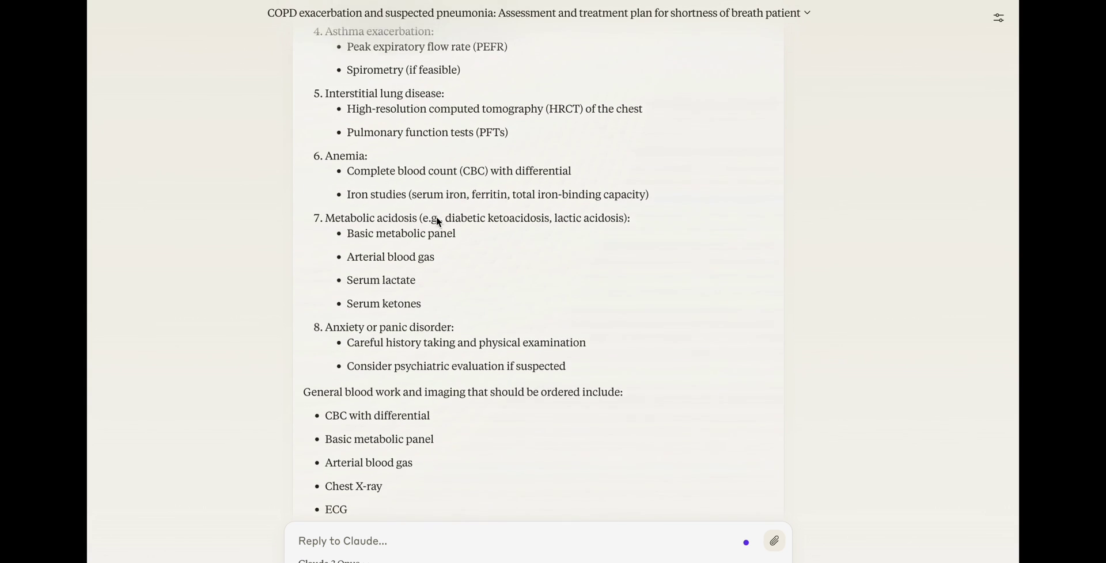
# - Scroll through the comprehensive plan and highlight the short-acting bronchodilator bullet
pyautogui.scroll(-1, 437, 217)
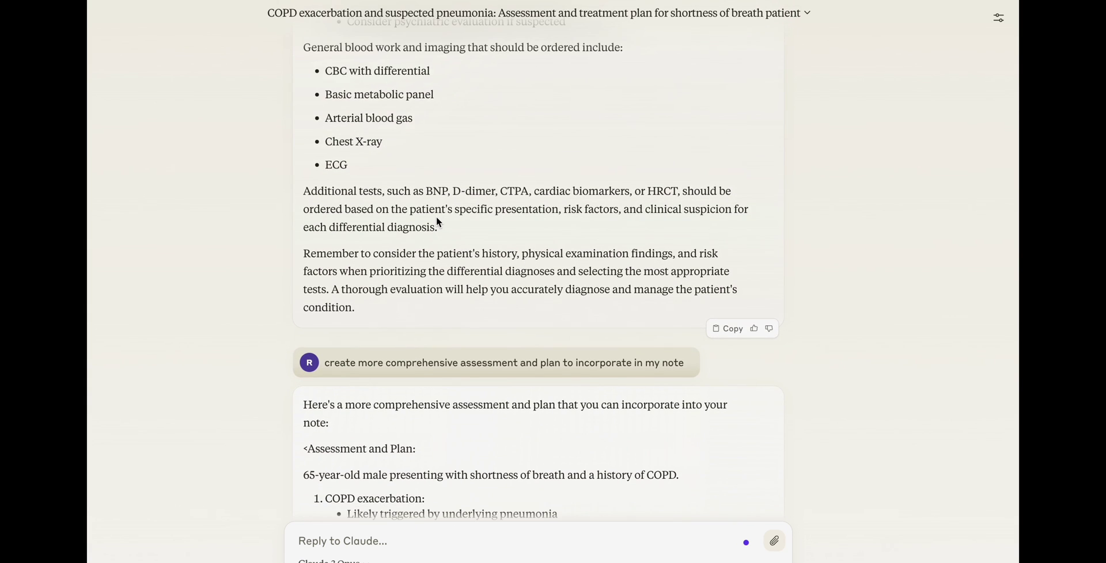
pyautogui.scroll(-2, 436, 222)
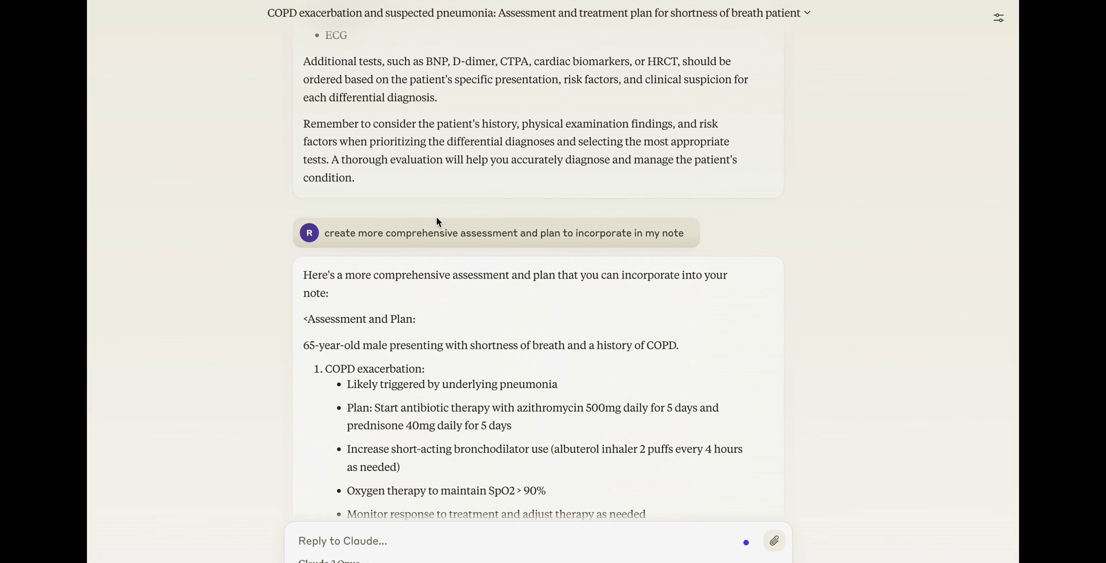
pyautogui.scroll(-1, 436, 221)
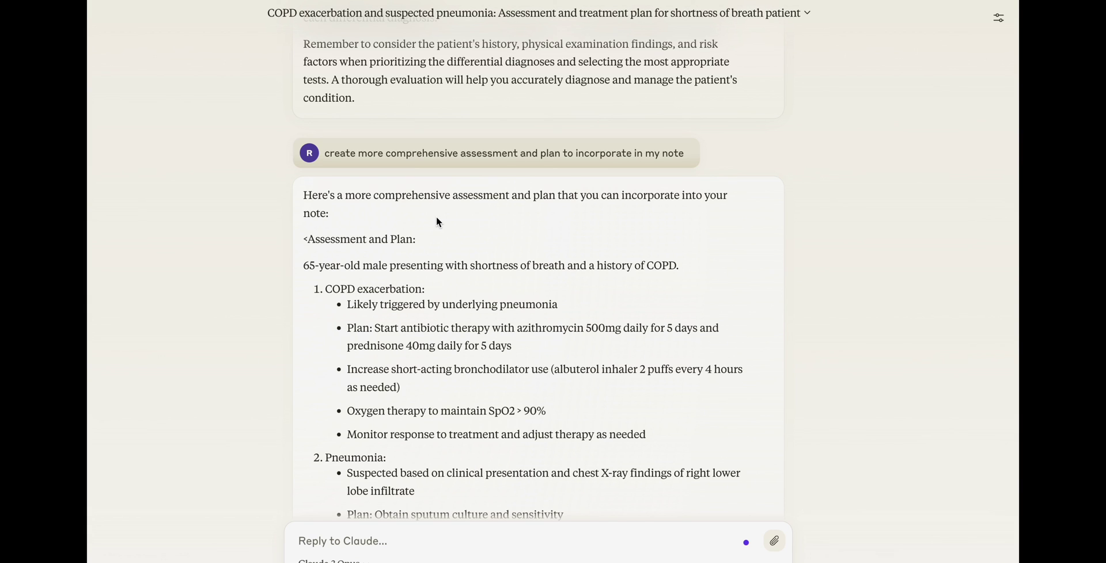
pyautogui.moveTo(351, 369); pyautogui.dragTo(422, 385)
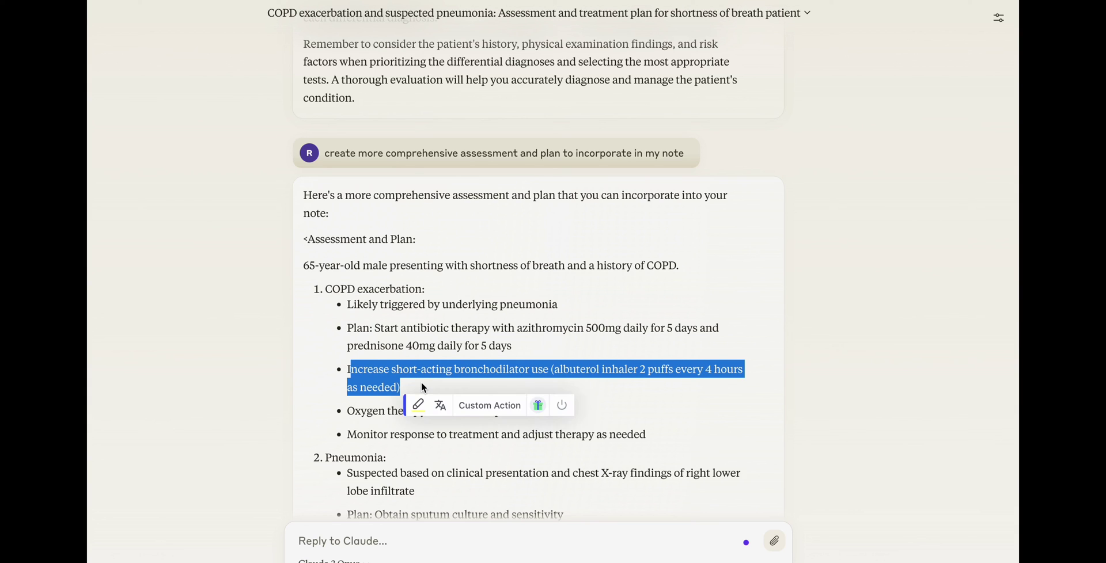
pyautogui.click(422, 385)
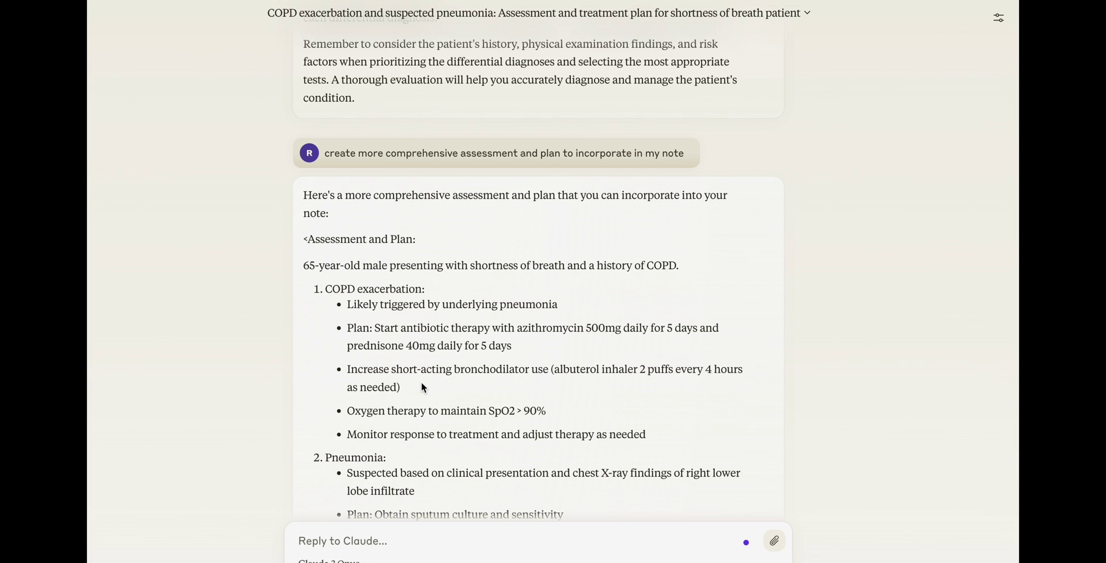
# - Scroll through the rest of the plan and move on to Anthropic's Meet Claude page
pyautogui.scroll(-1, 372, 298)
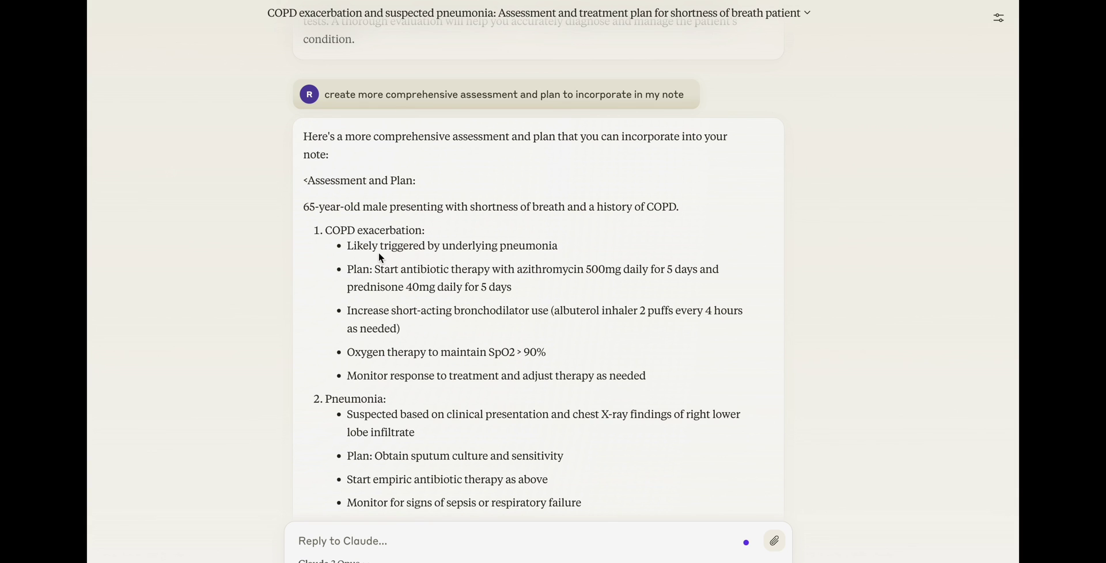
pyautogui.scroll(-2, 380, 257)
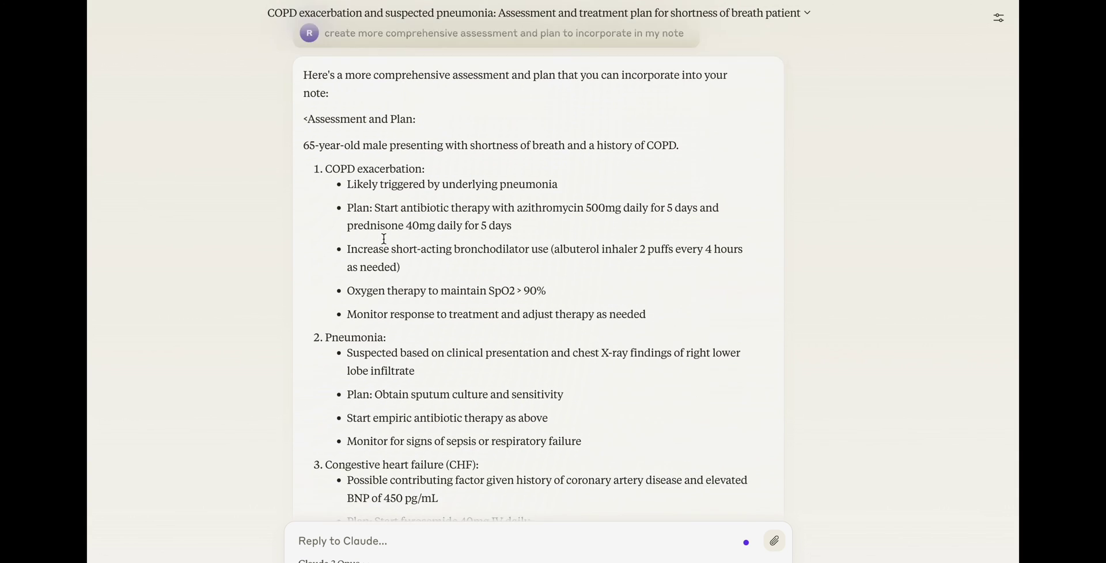
pyautogui.scroll(-3, 374, 358)
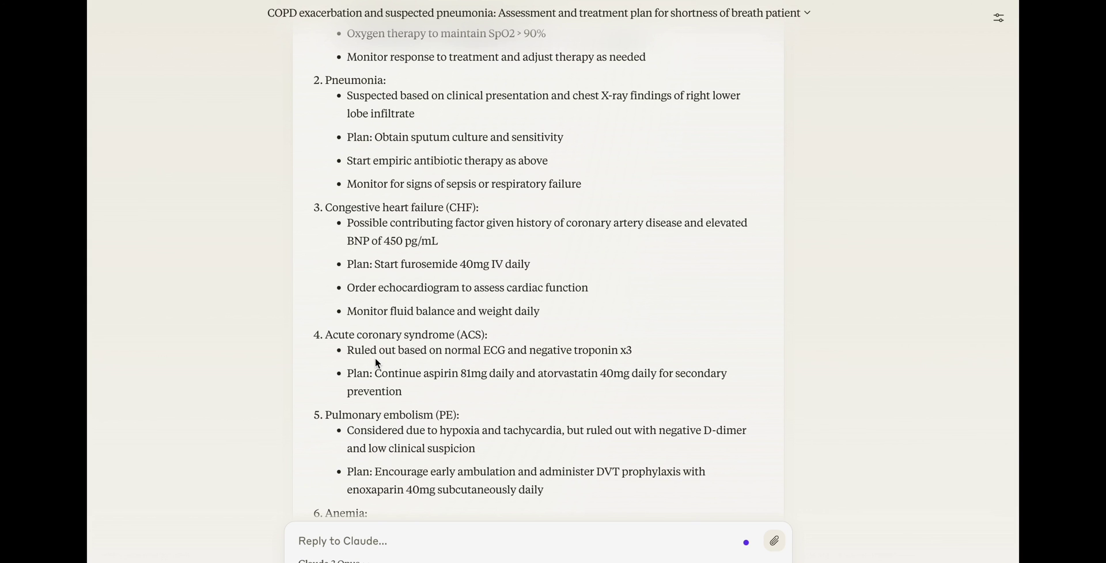
pyautogui.scroll(-5, 375, 357)
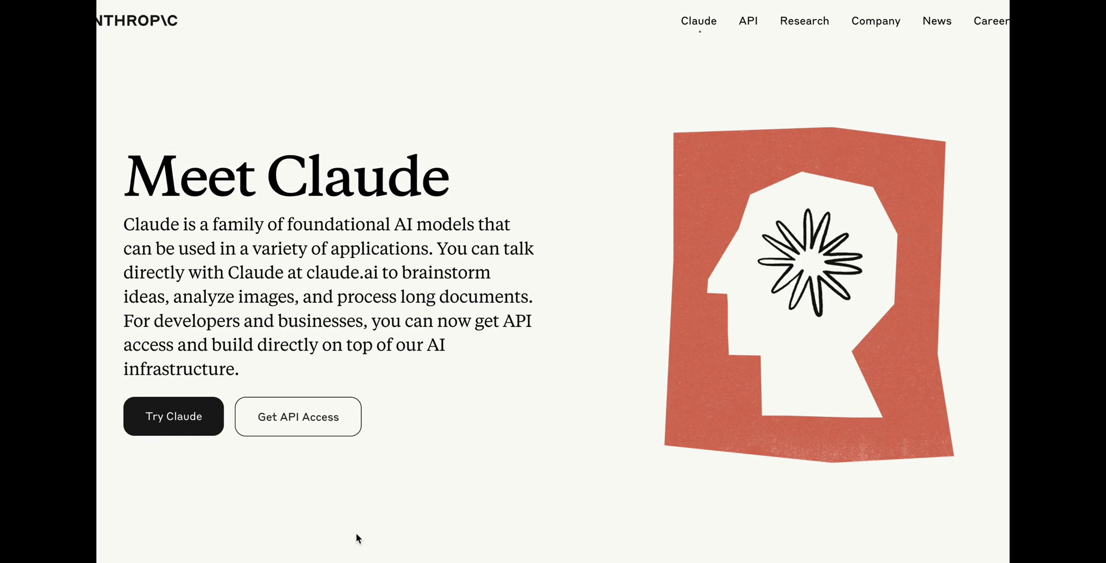